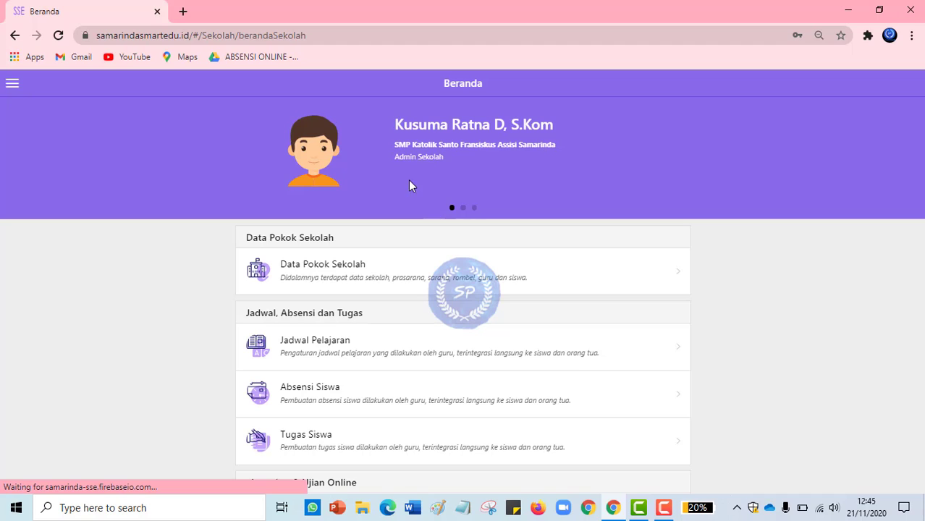
Open the UTS/UAS exam list under Ujian Online
scroll(439, 258, down, 1)
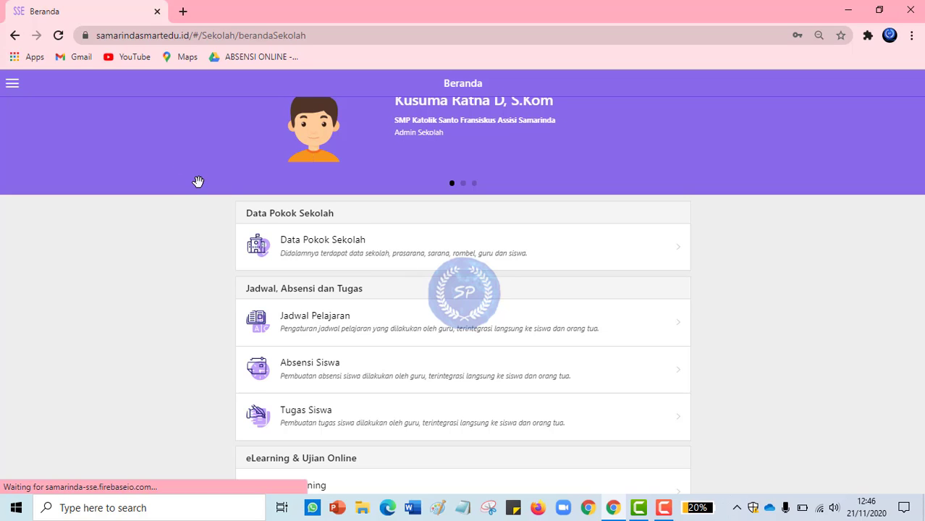
scroll(196, 181, up, 1)
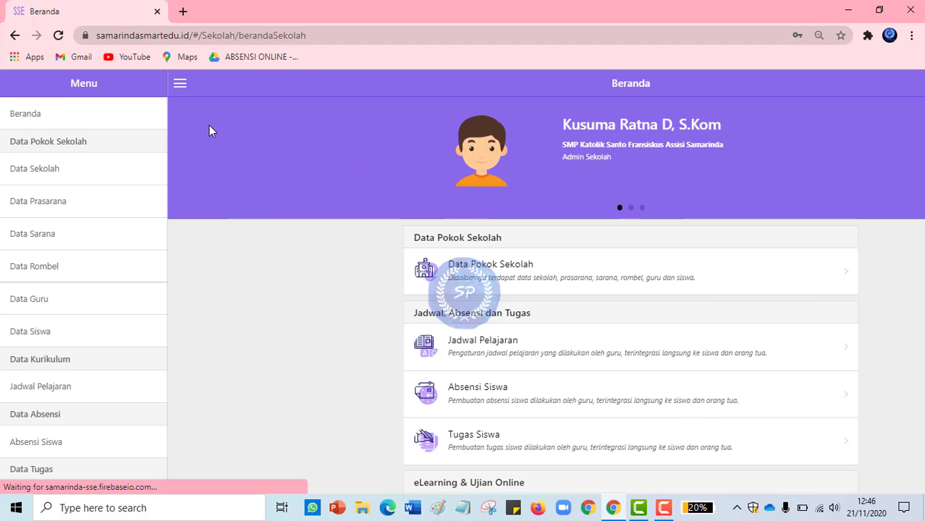
click(181, 87)
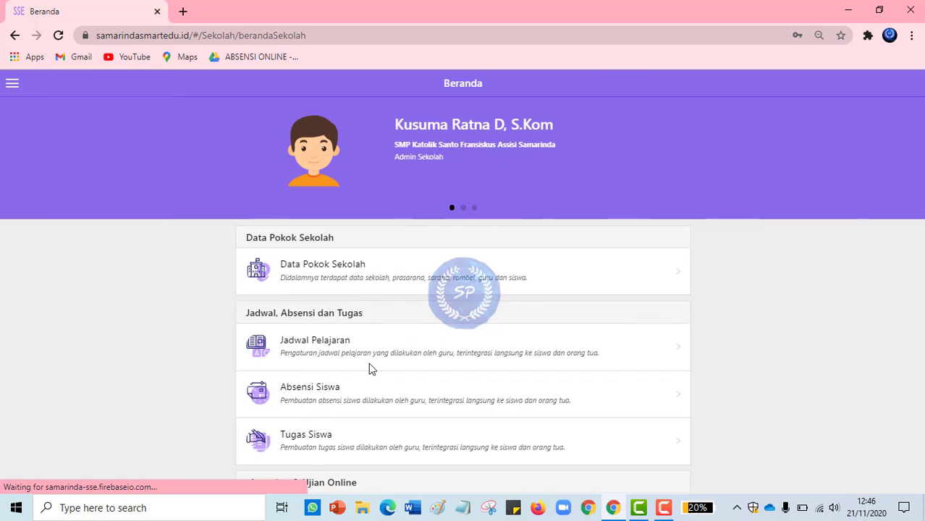
scroll(367, 380, down, 3)
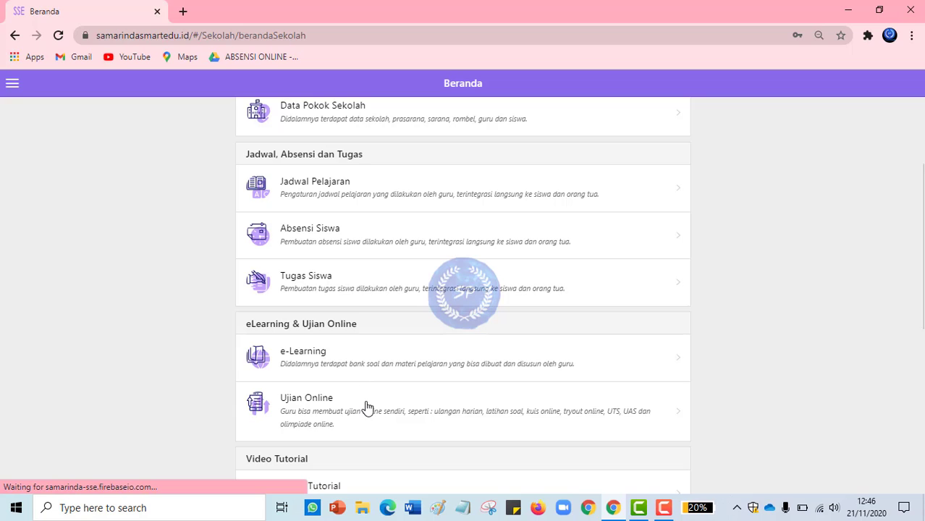
click(365, 408)
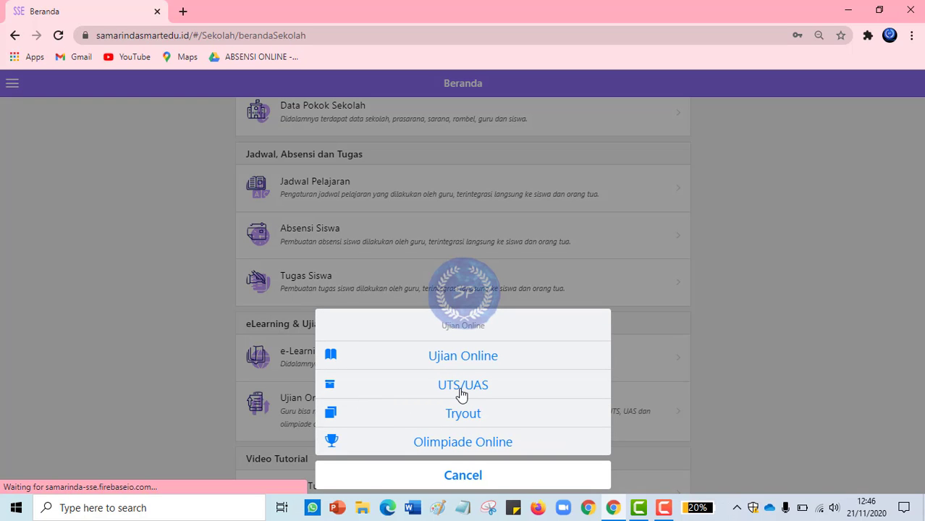
click(462, 394)
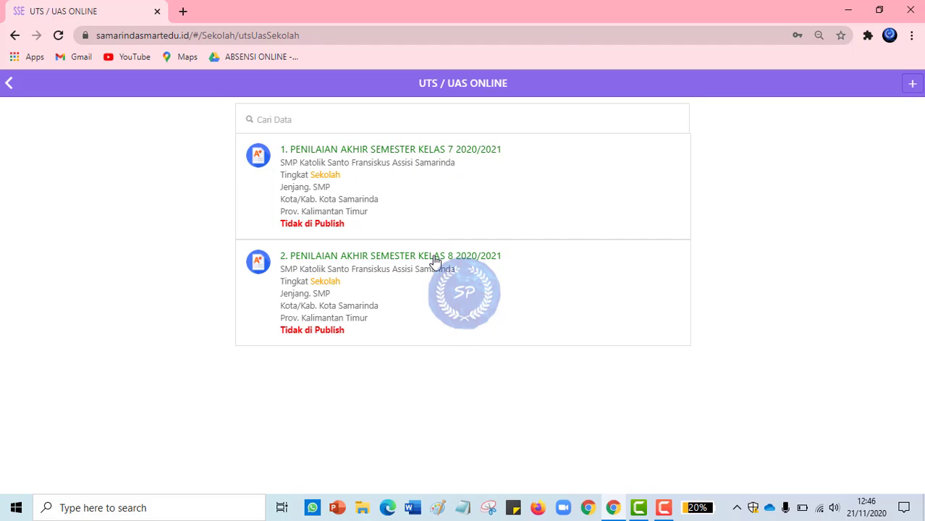
Start a new UTS/UAS exam with Tahun Ajaran 2020 - 2021 and Semester I - Ganjil
click(914, 85)
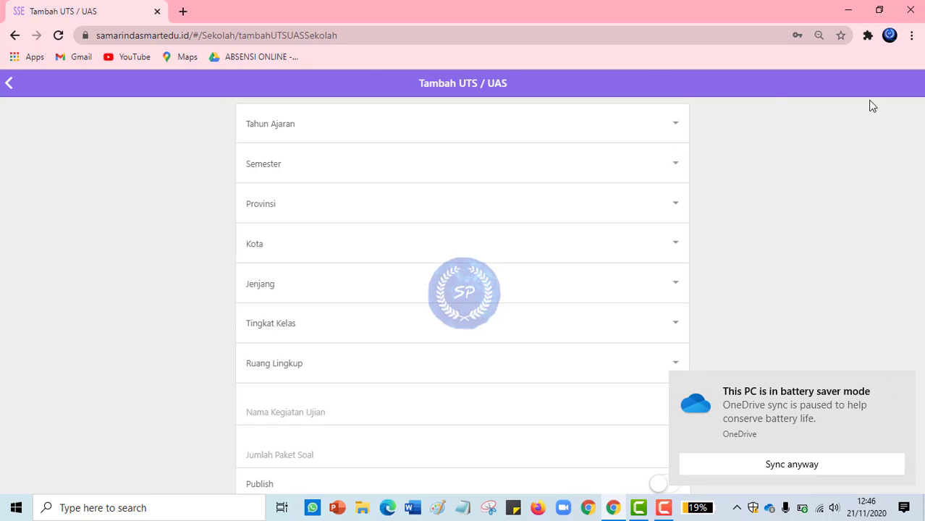
click(7, 82)
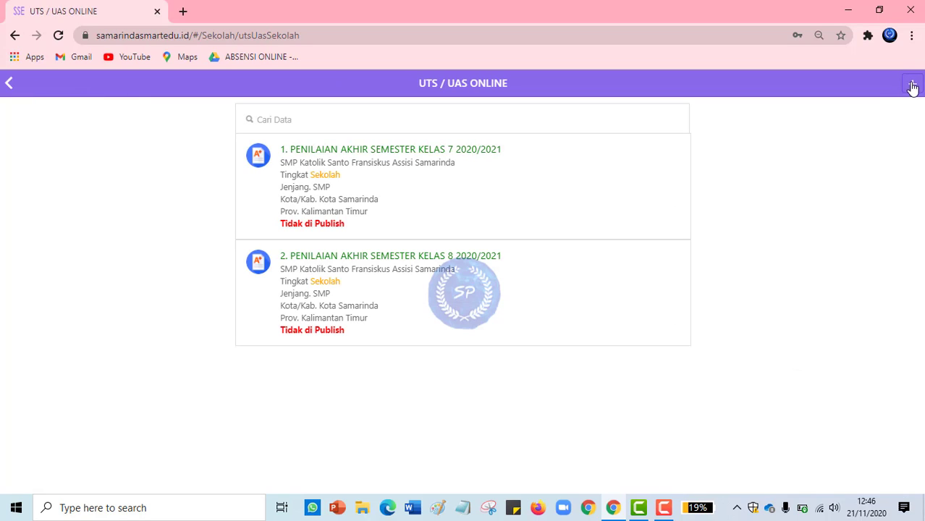
click(913, 84)
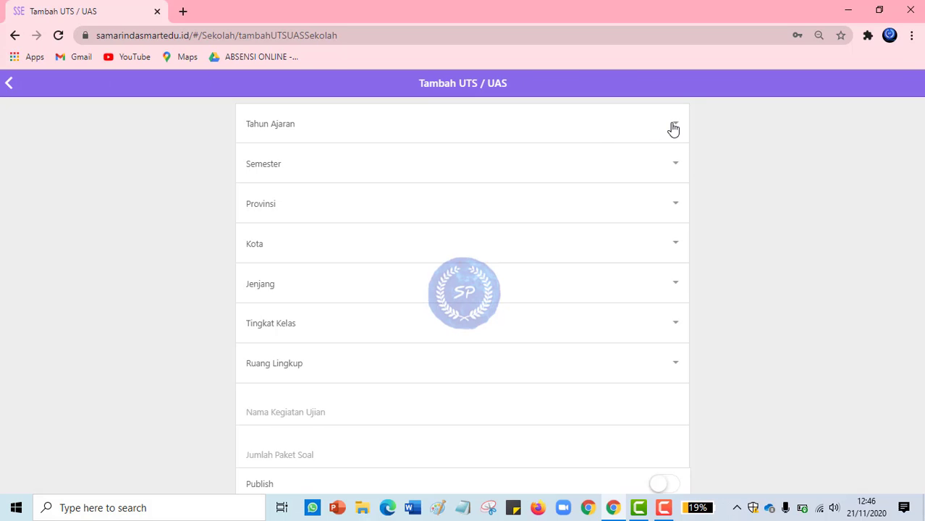
click(674, 129)
click(669, 162)
click(675, 171)
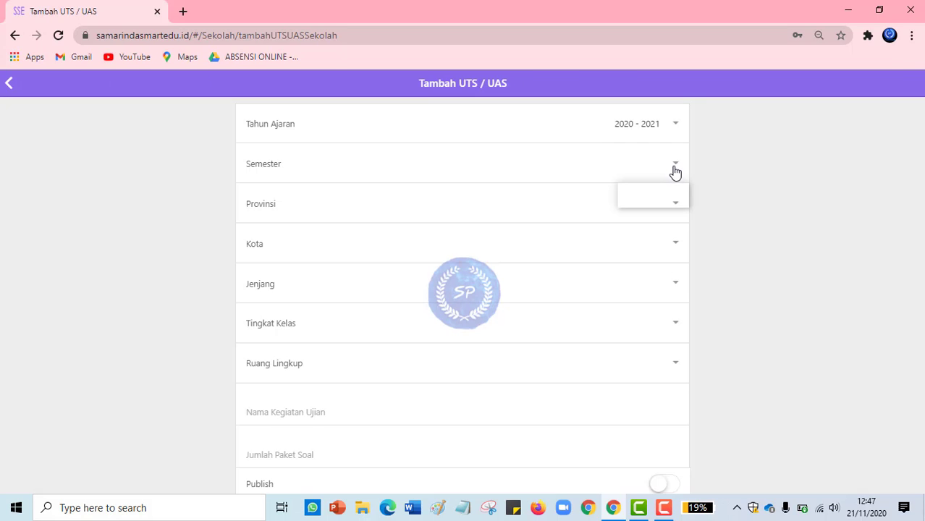
click(674, 206)
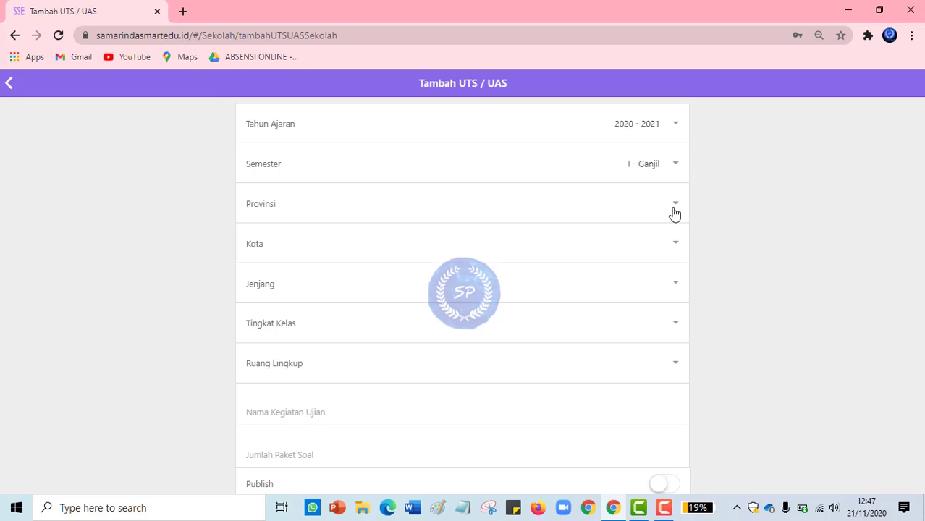
Set the new exam's Provinsi to Kalimantan Timur and Kota to Kota Samarinda
click(673, 210)
click(668, 241)
click(672, 245)
click(666, 283)
Set the exam's Jenjang to SMP, Tingkat Kelas to 9 and Ruang Lingkup to Sekolah
scroll(644, 289, down, 1)
click(673, 269)
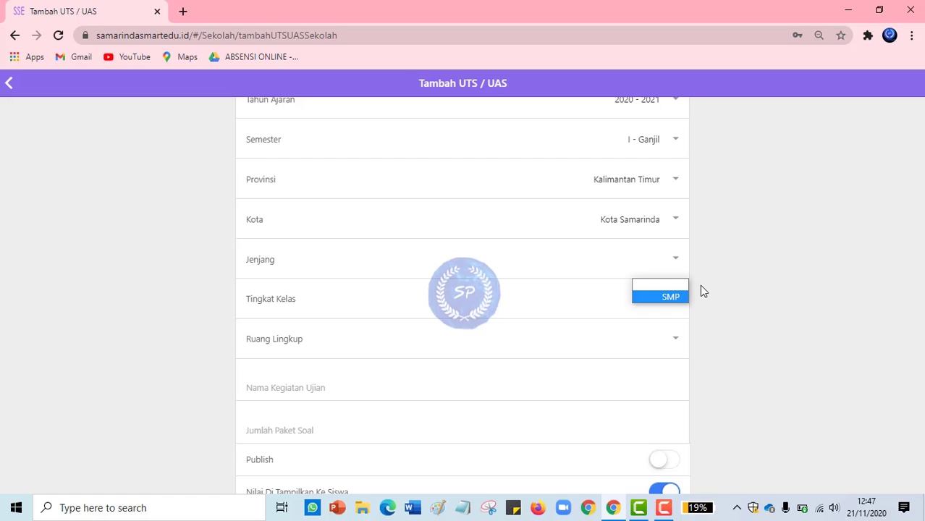
click(670, 297)
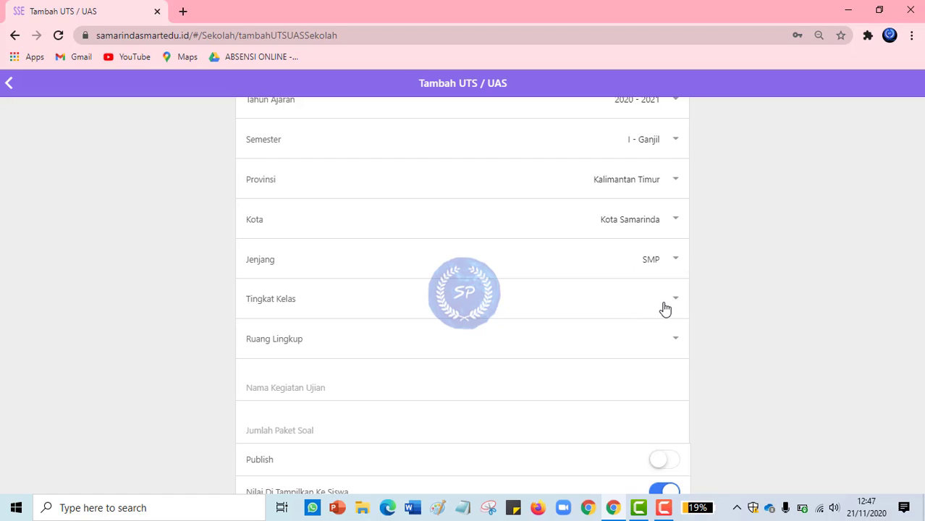
click(671, 303)
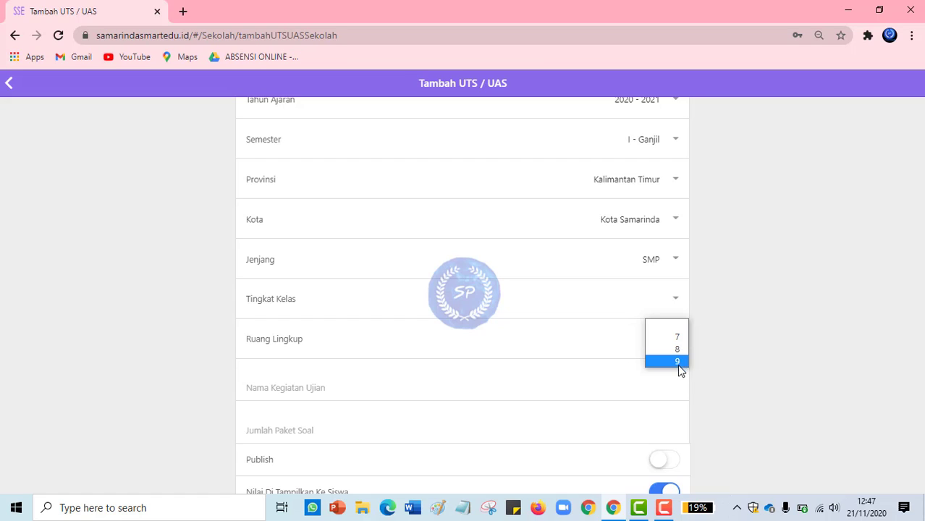
click(678, 362)
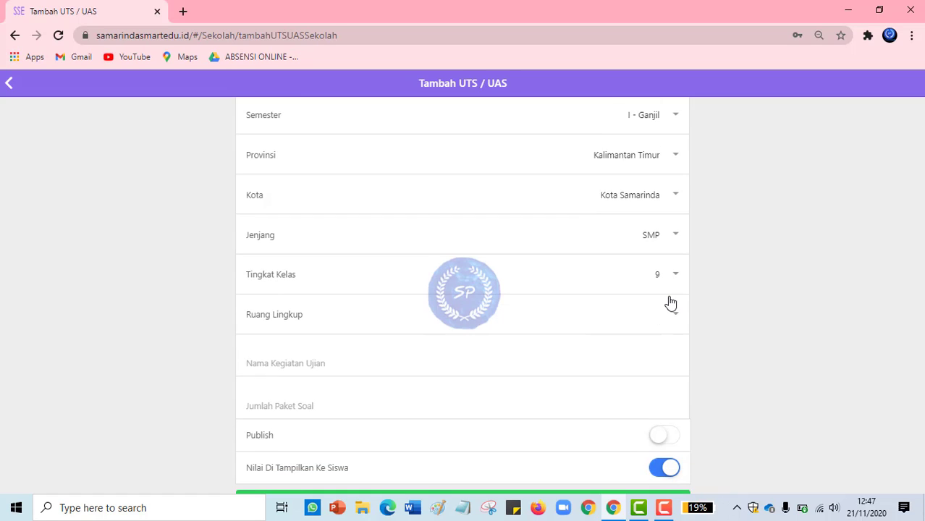
click(679, 319)
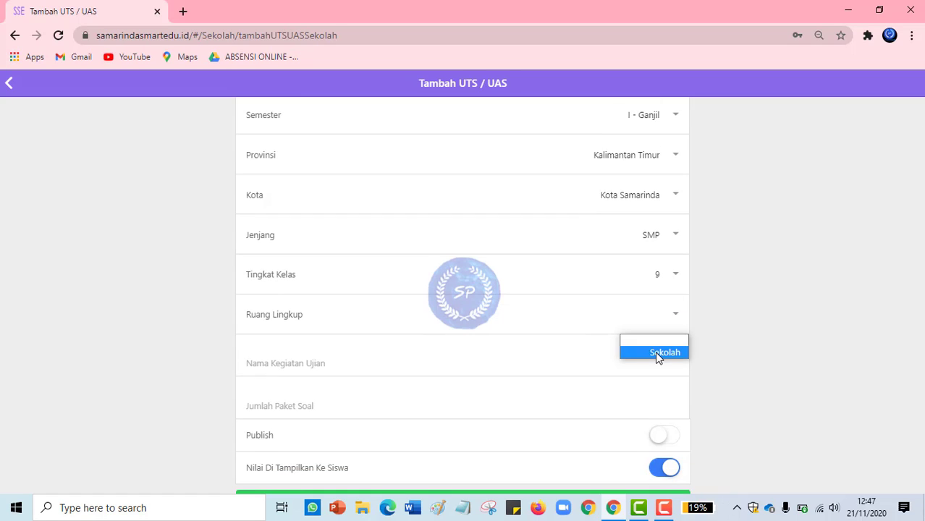
click(657, 353)
Choose Kec. Sungai Pinang as the Kecamatan and SMP Katolik Santo Fransiskus Assisi Samarinda as the Sekolah
scroll(646, 345, down, 3)
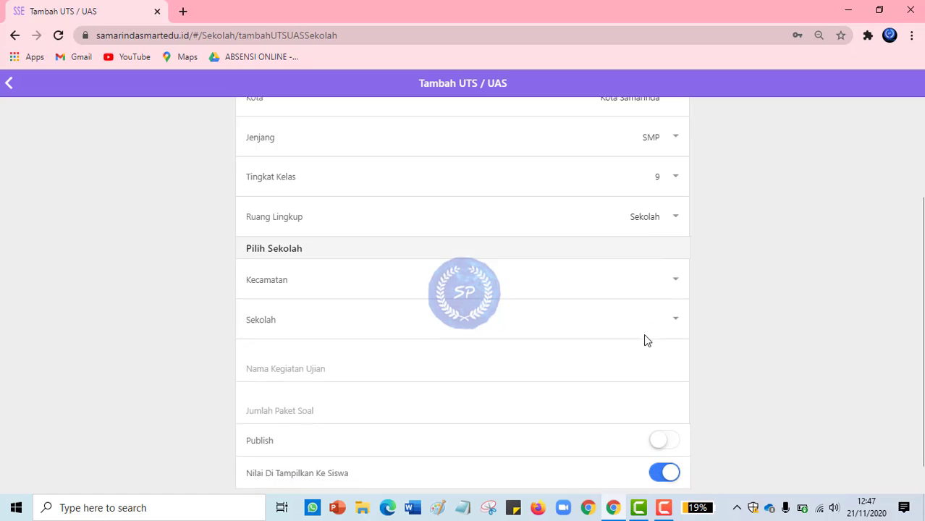
click(680, 248)
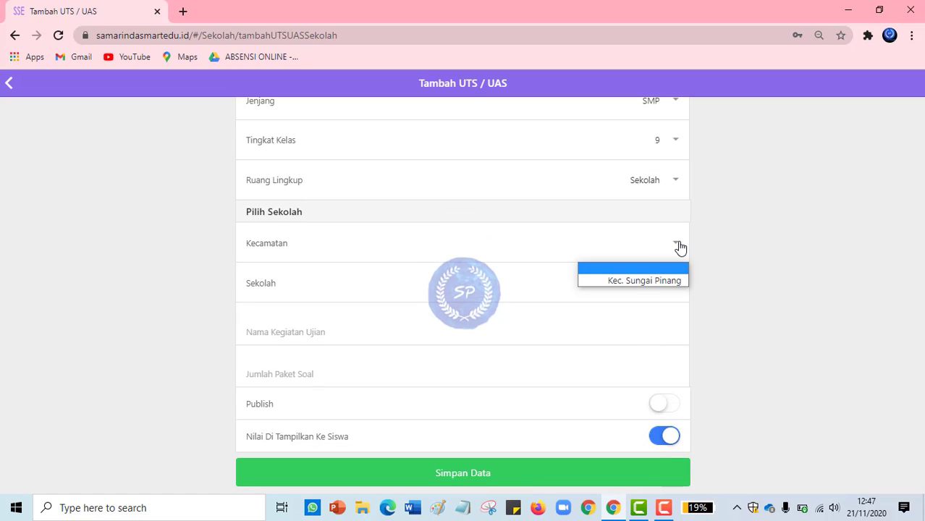
click(642, 281)
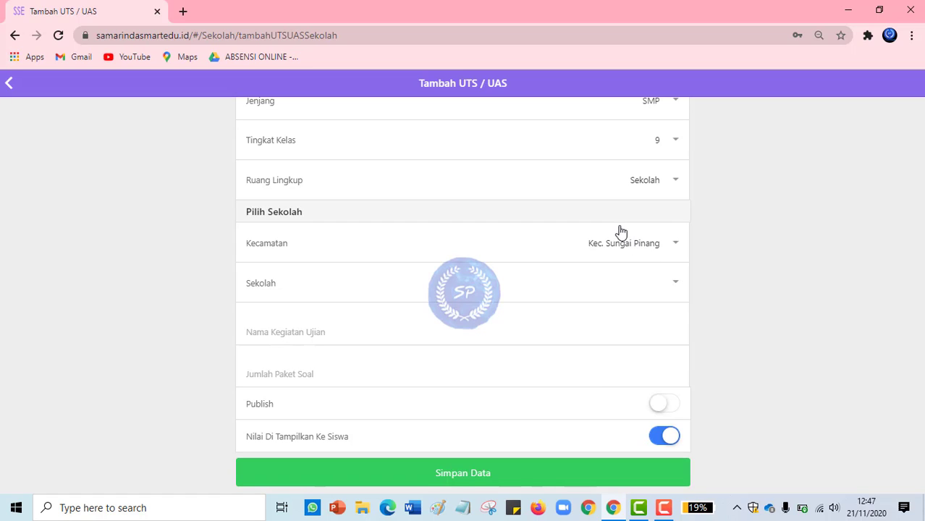
click(676, 283)
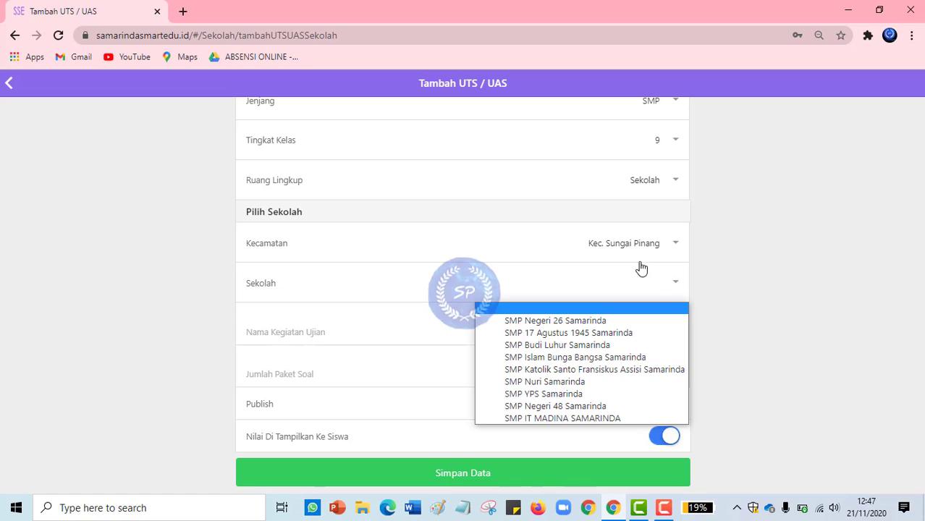
click(569, 370)
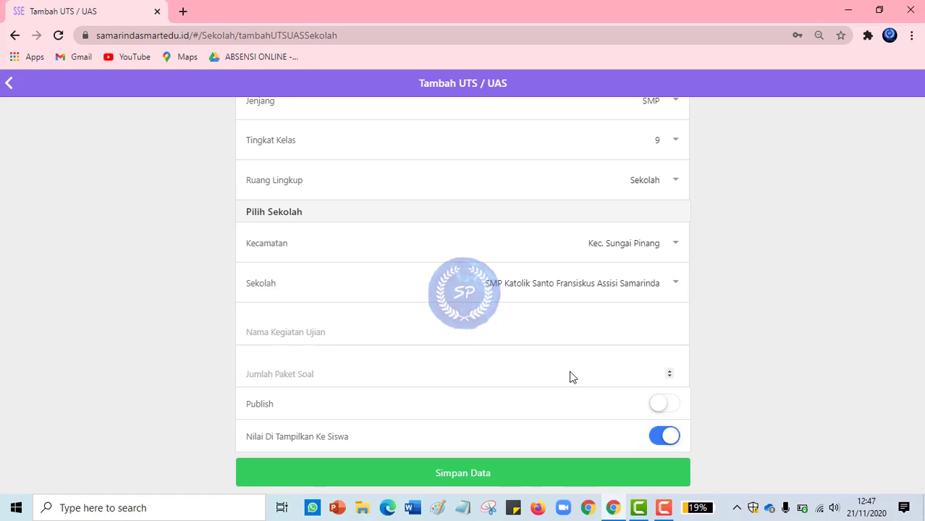
Name the exam activity "PENILAIAN AKHIR SEMESTER GANJIL KELAS 9 2020/2021"
scroll(505, 315, down, 1)
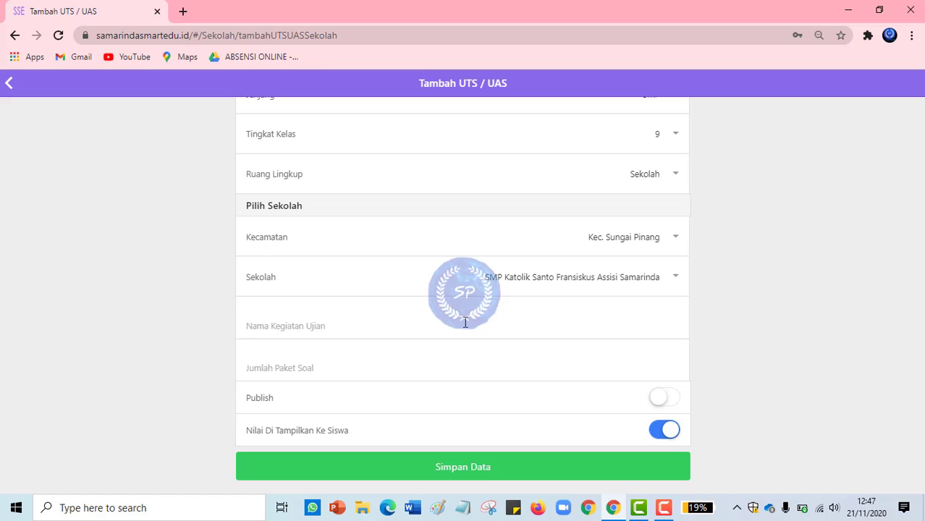
click(465, 323)
text(PE)
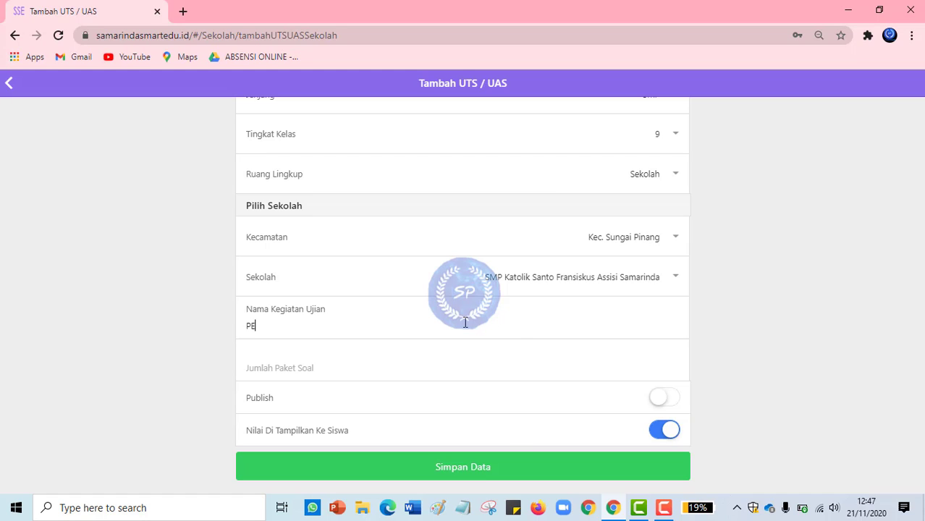
text(NILAIA)
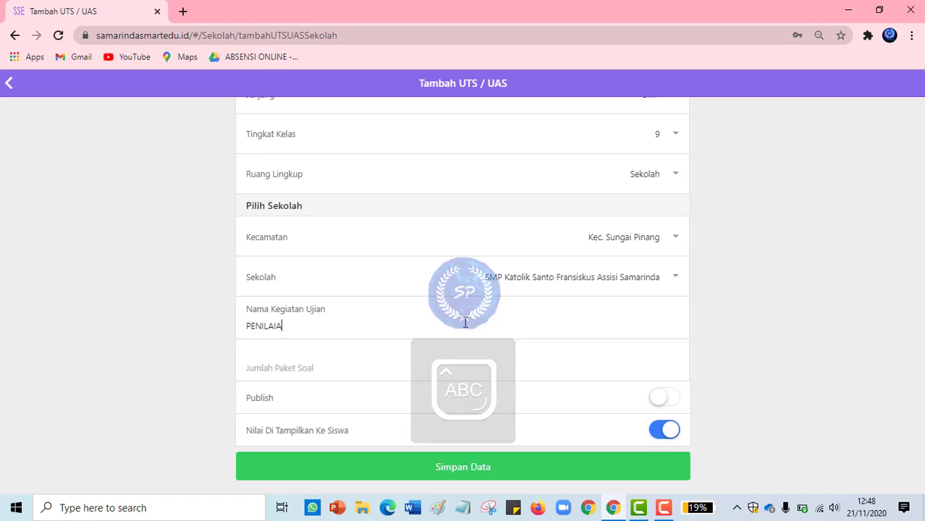
text(IM AKHIR)
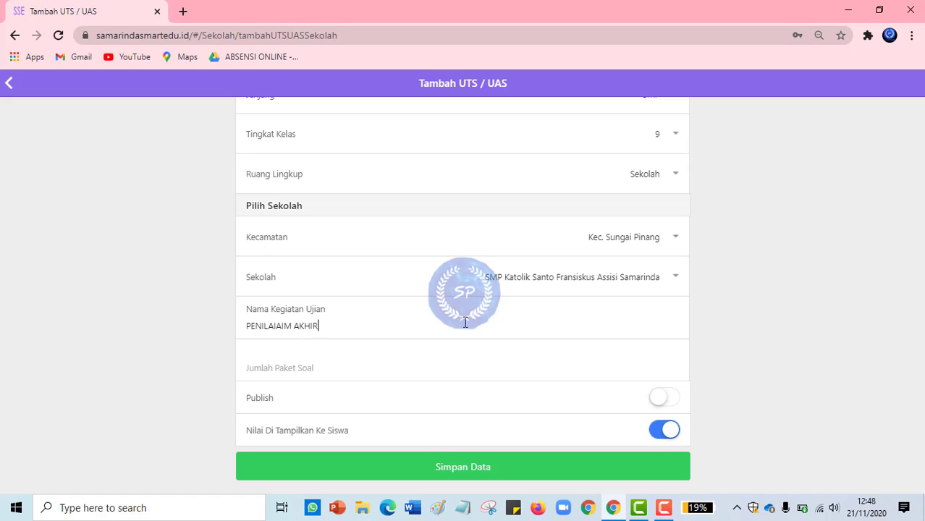
text( SEMESTER GAN)
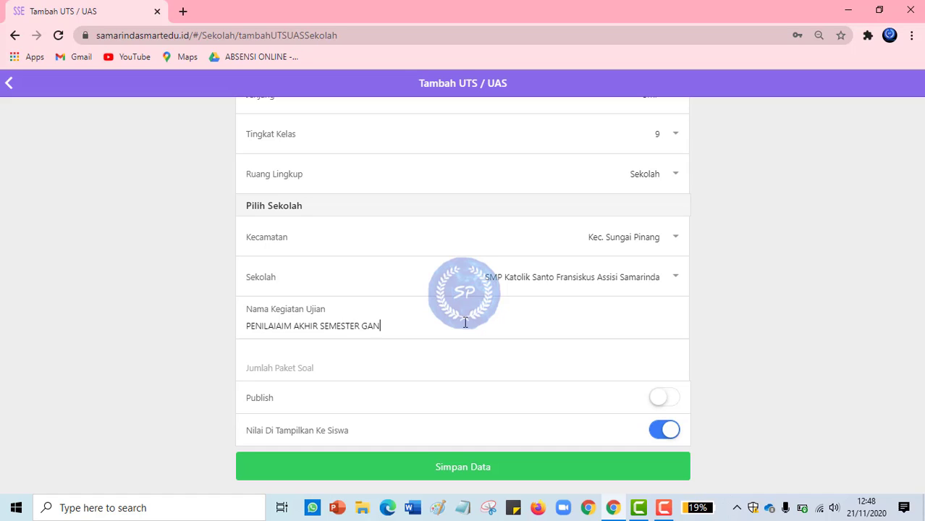
text(JIL KELAS 9)
key(BackSpace)
key(BackSpace)
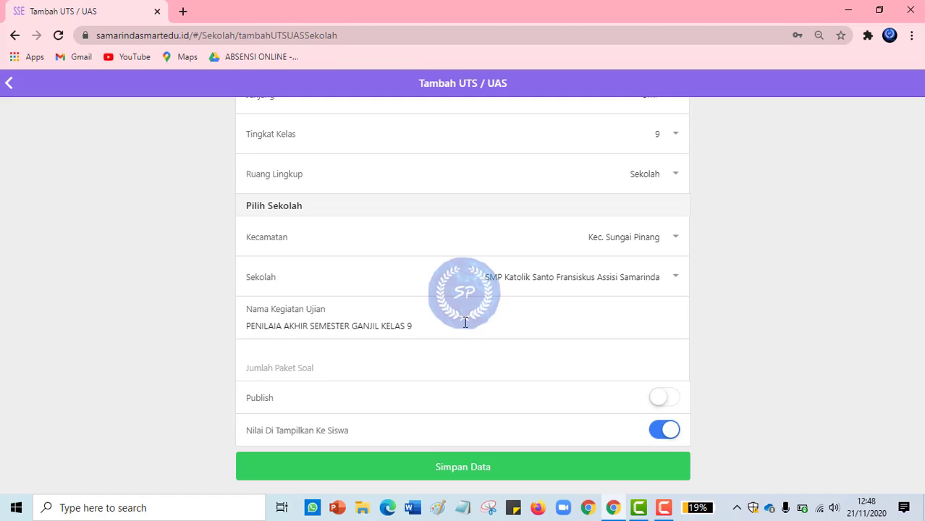
text(N)
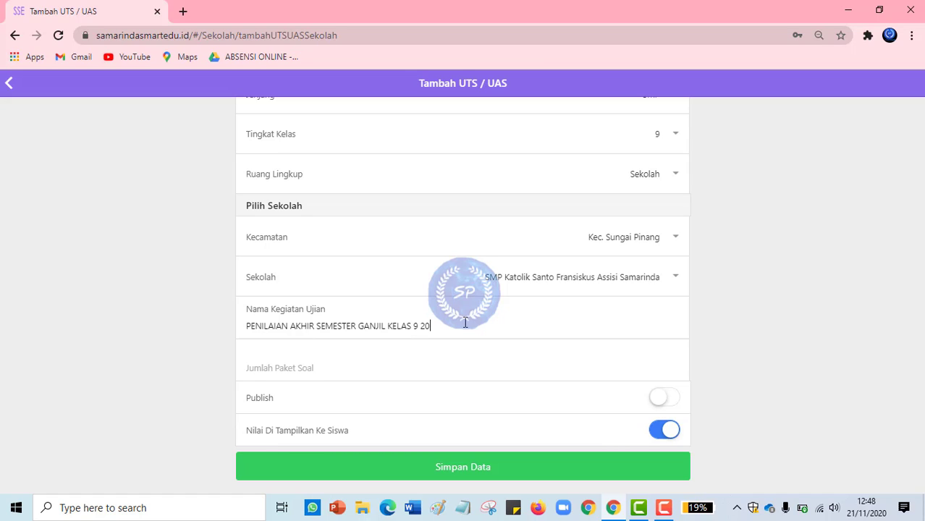
text(0/2021)
Set Jumlah Paket Soal to 1, turn off Nilai Di Tampilkan Ke Siswa, and save the exam
click(434, 371)
text(1)
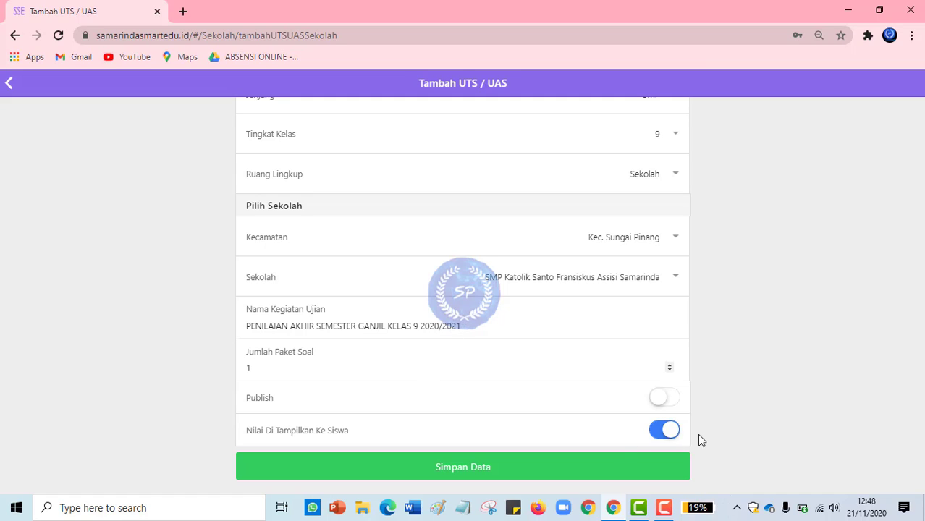
click(655, 431)
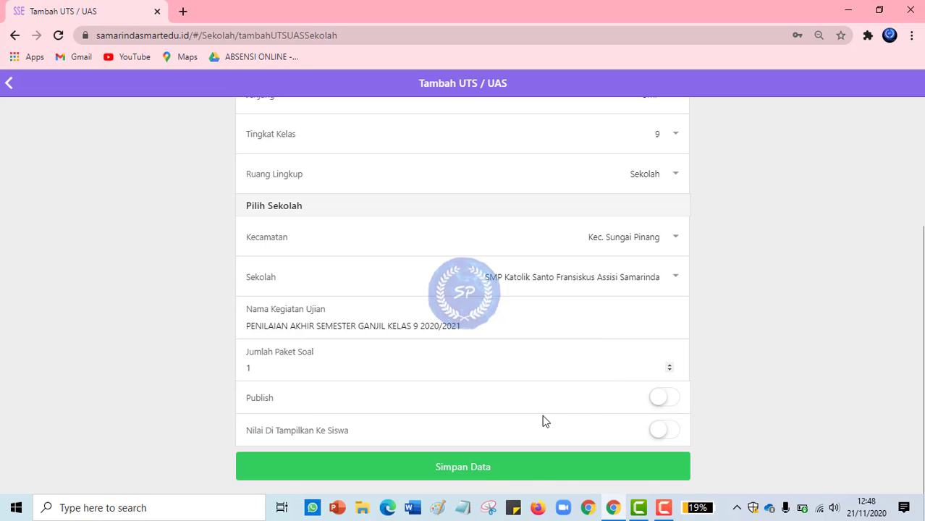
click(538, 470)
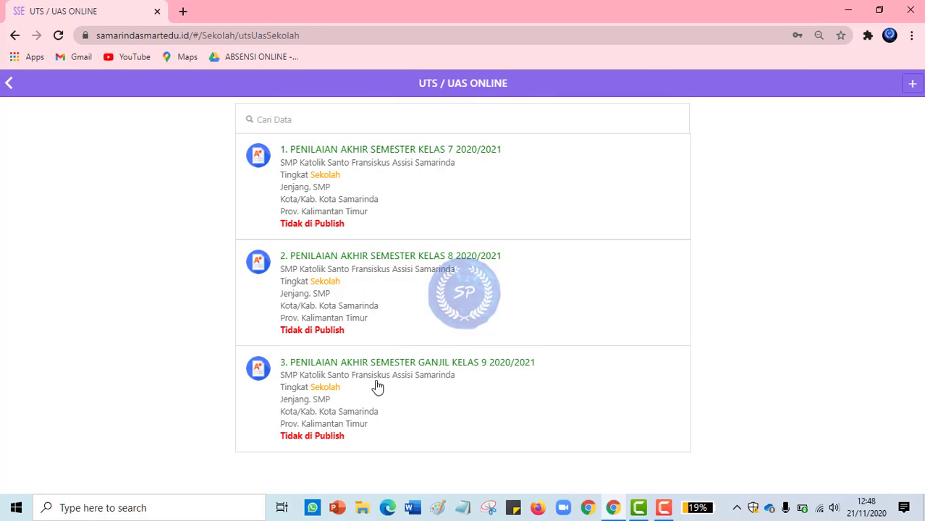
Review the class 9 exam's settings in its edit form and return to the exam list
click(377, 387)
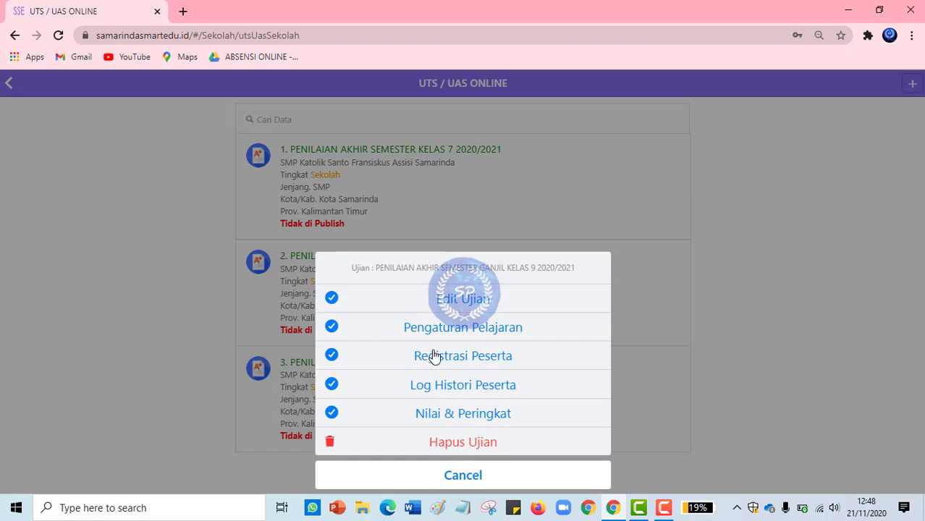
click(458, 307)
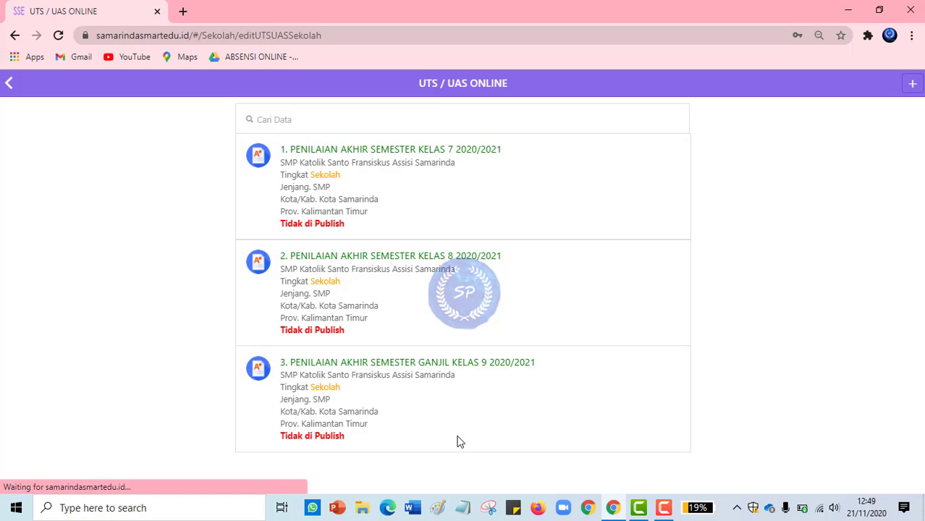
scroll(413, 311, down, 1)
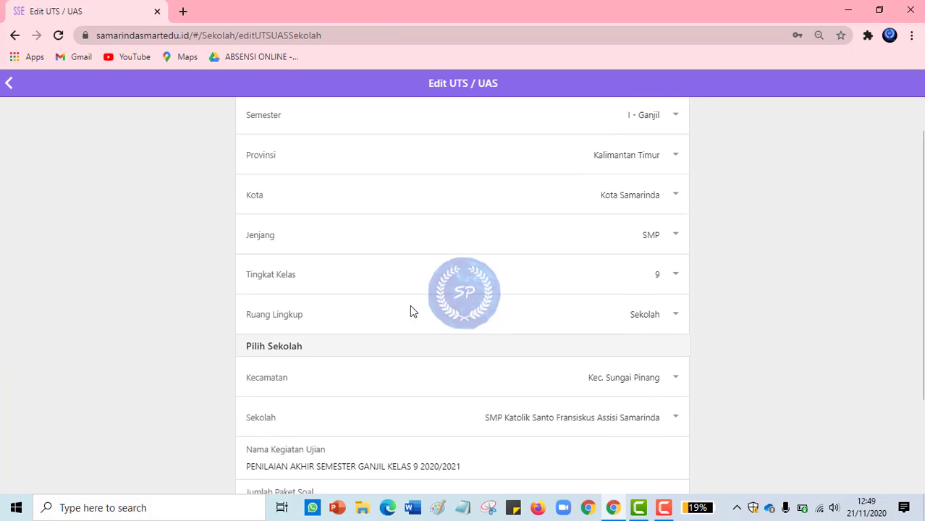
click(9, 89)
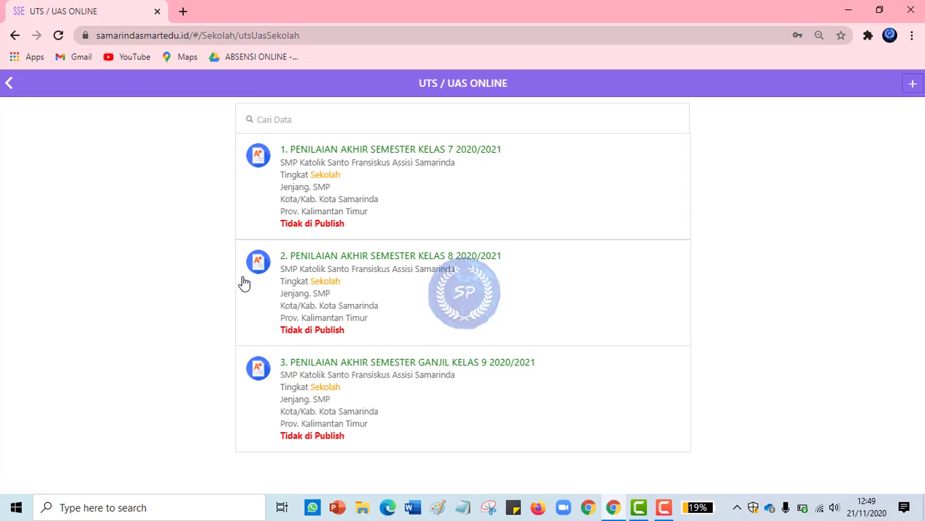
Open the lesson settings of the class 9 exam and add Pendidikan Pancasila dan Kewarganegaraan / PKn as a subject
click(398, 388)
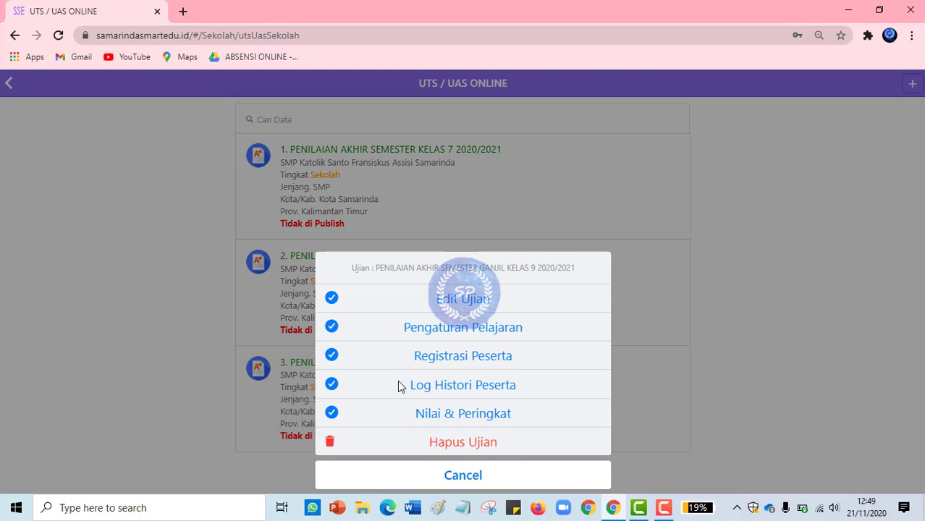
click(454, 333)
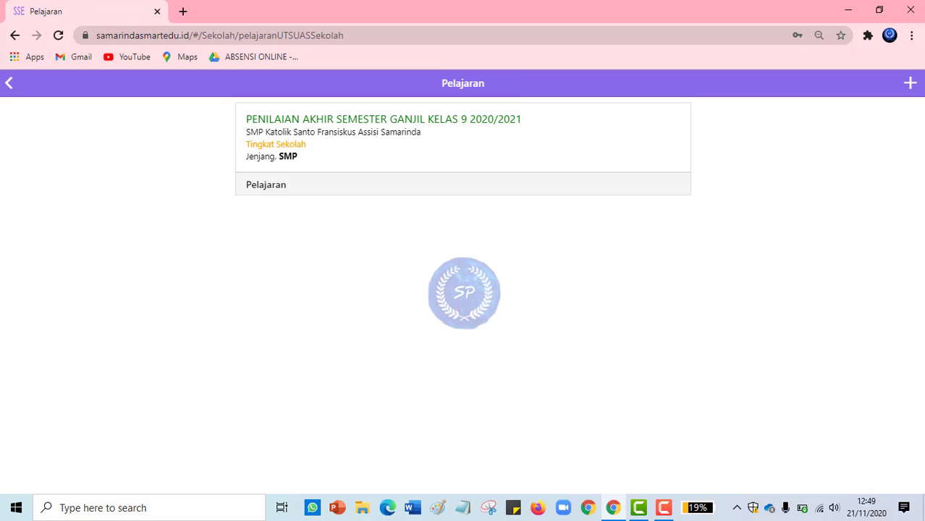
click(912, 84)
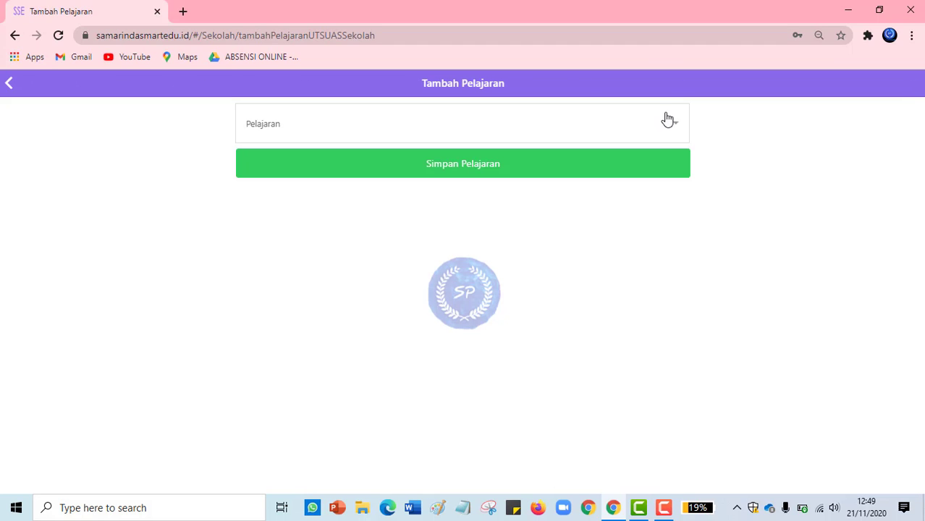
click(679, 129)
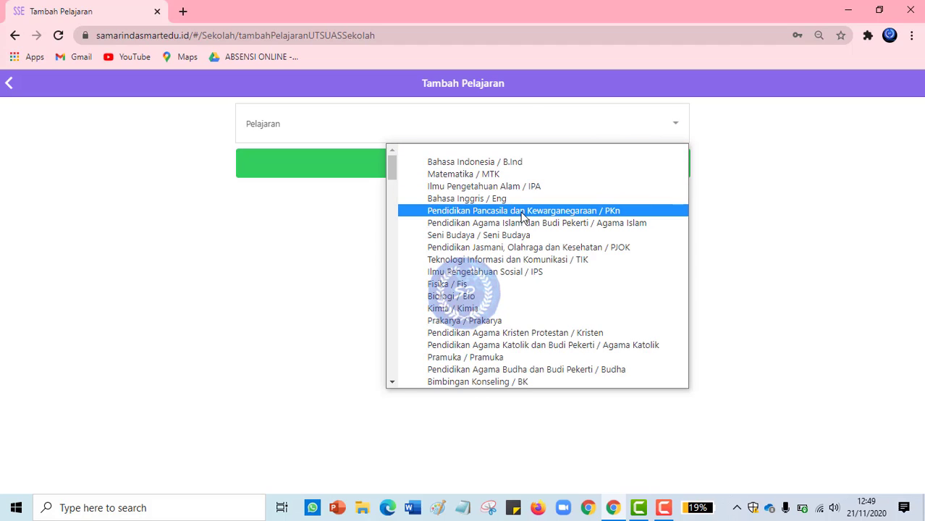
click(521, 210)
click(509, 174)
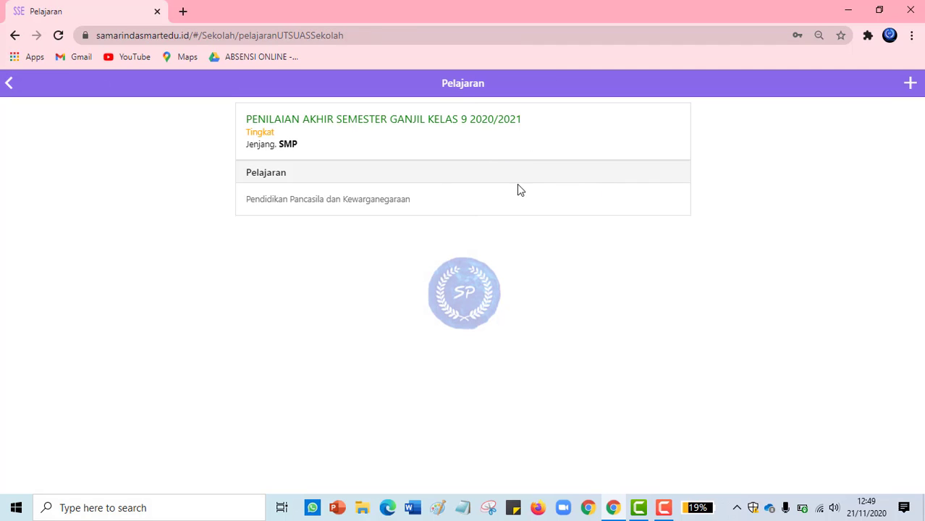
Add Ilmu Pengetahuan Alam / IPA to the exam's subjects and save it
click(911, 83)
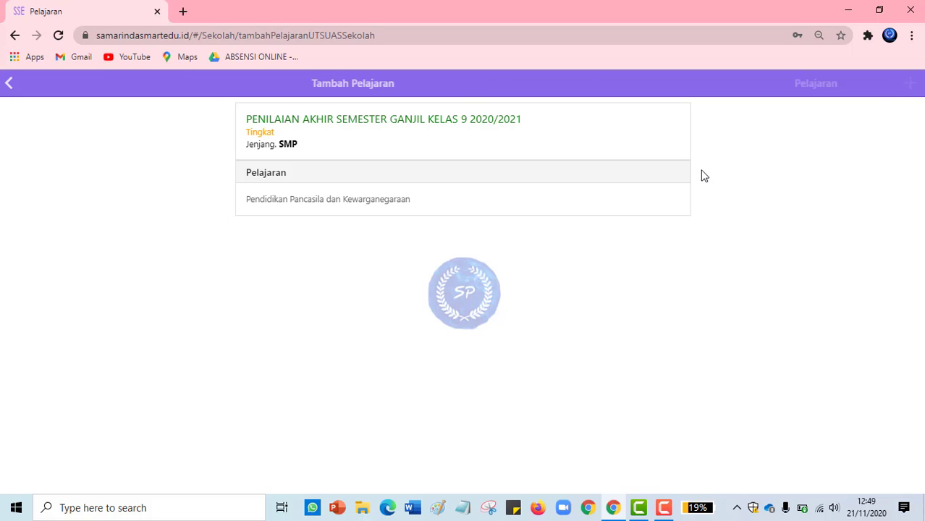
click(664, 127)
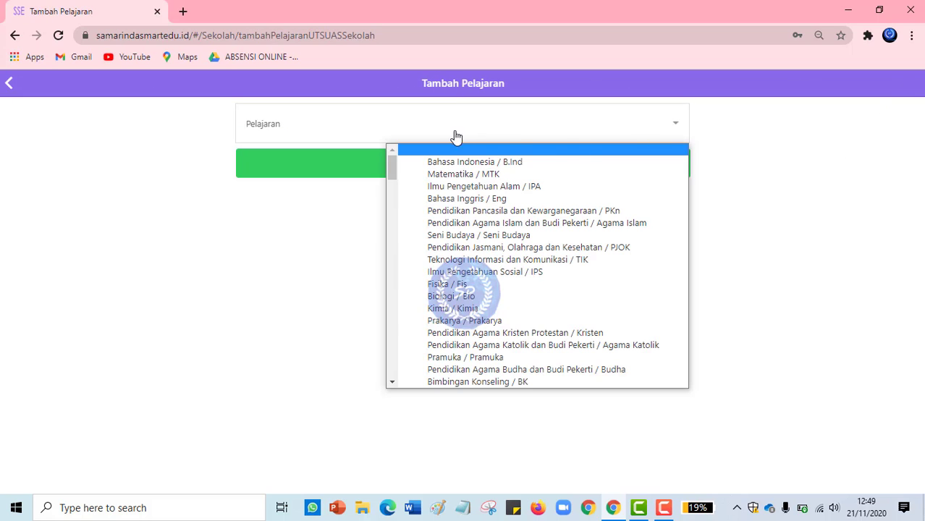
click(460, 187)
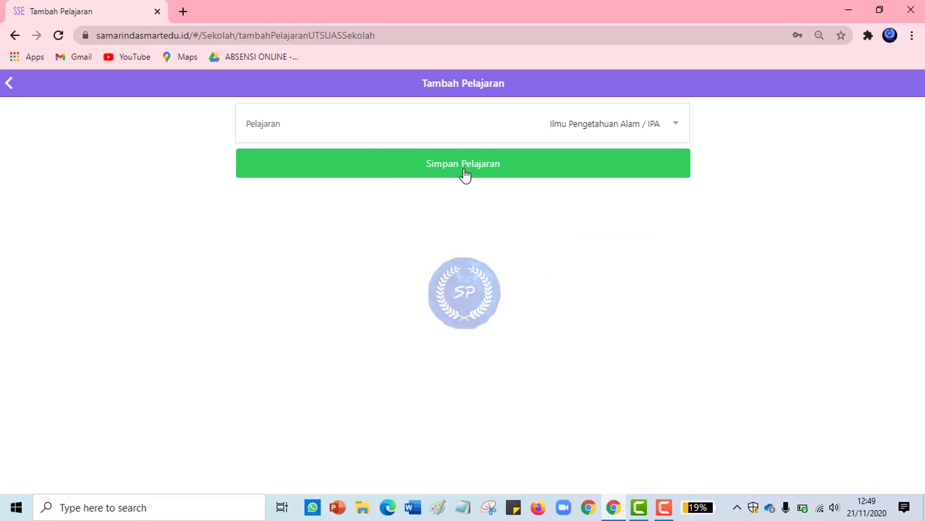
click(465, 174)
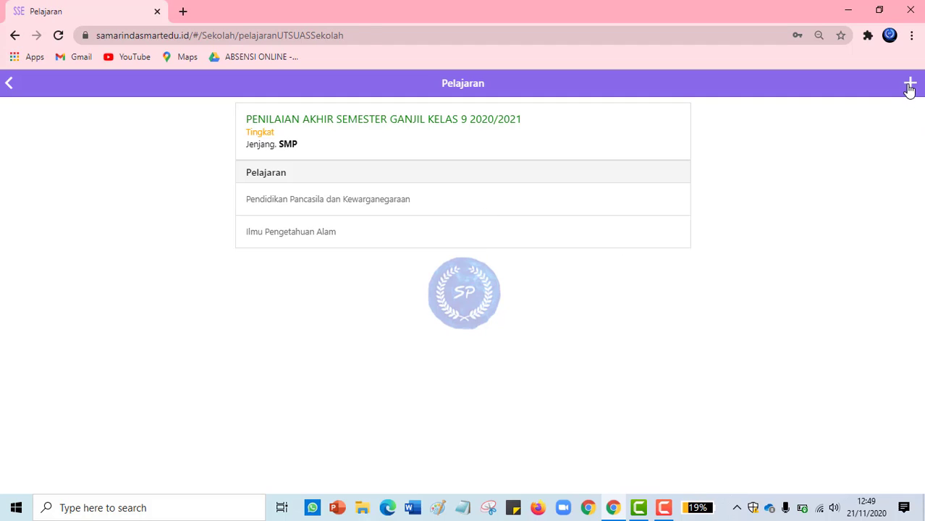
Add Bahasa Inggris / Eng to the exam's subjects and save it
click(909, 87)
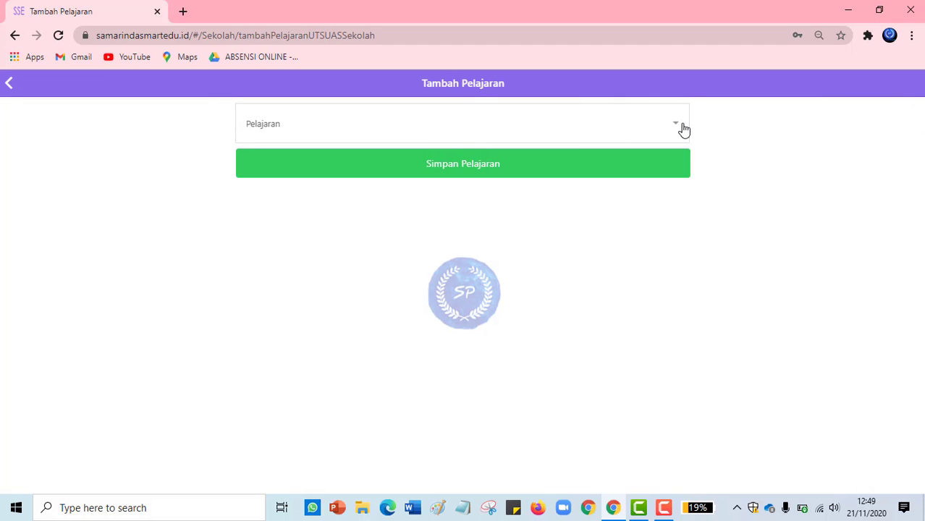
click(683, 129)
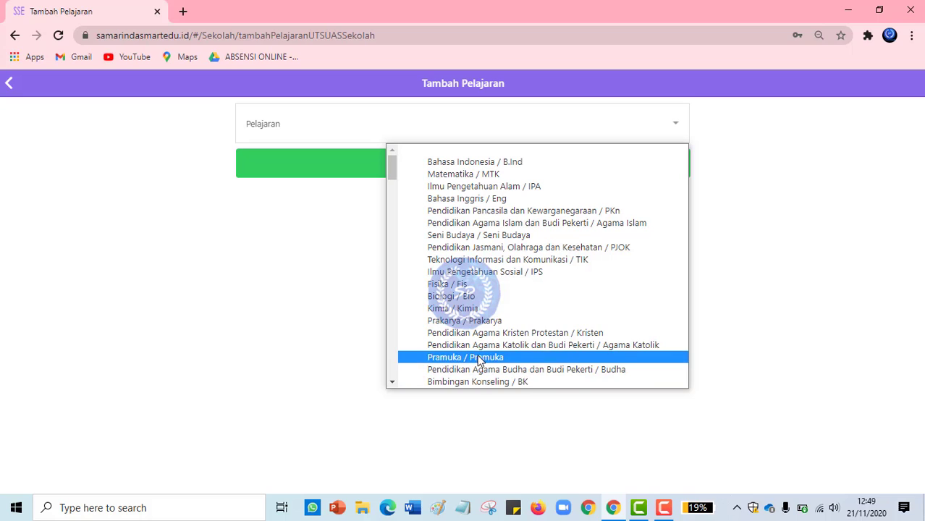
click(463, 199)
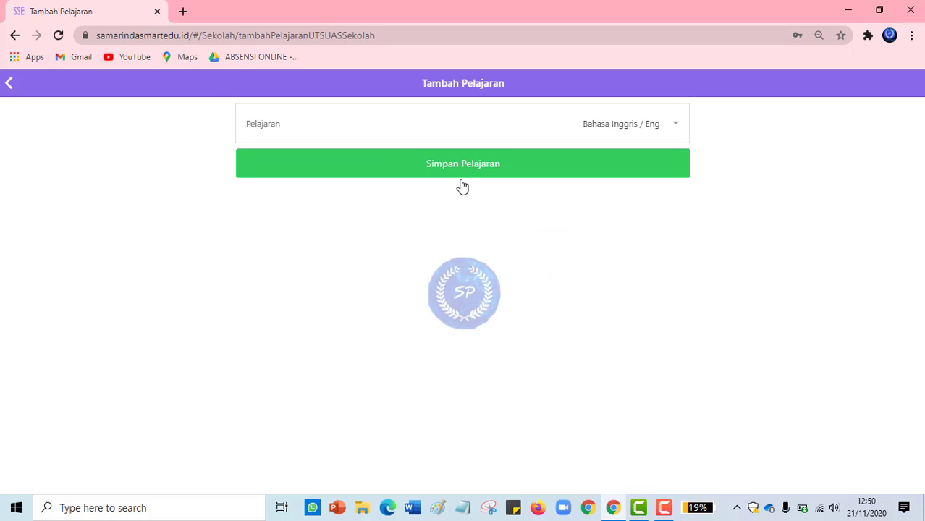
click(463, 175)
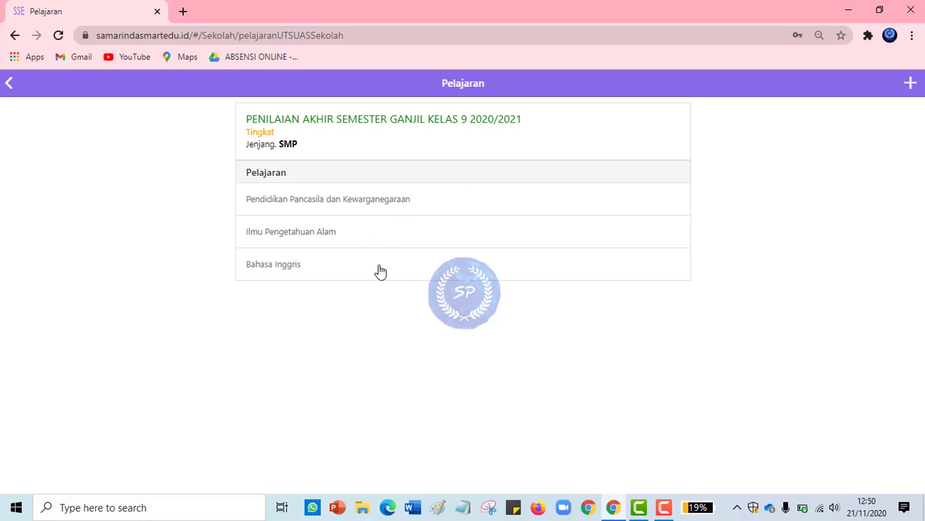
Open Pengaturan Umum for Bahasa Inggris and set Tanggal Ujian to 03/12/2020
click(380, 271)
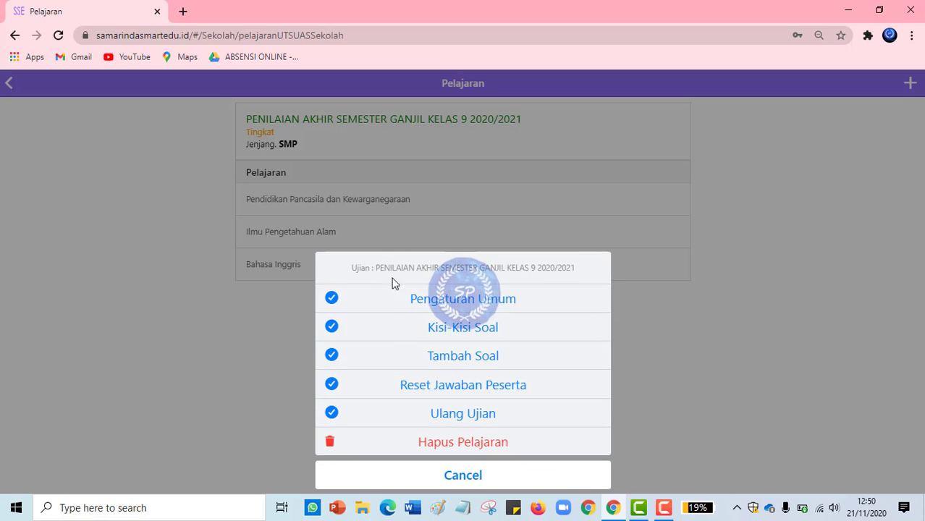
click(443, 305)
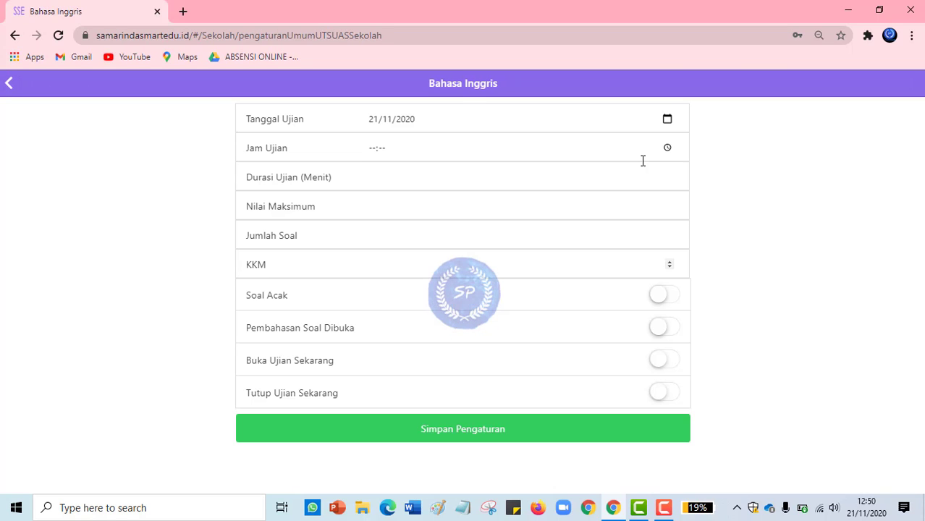
click(668, 119)
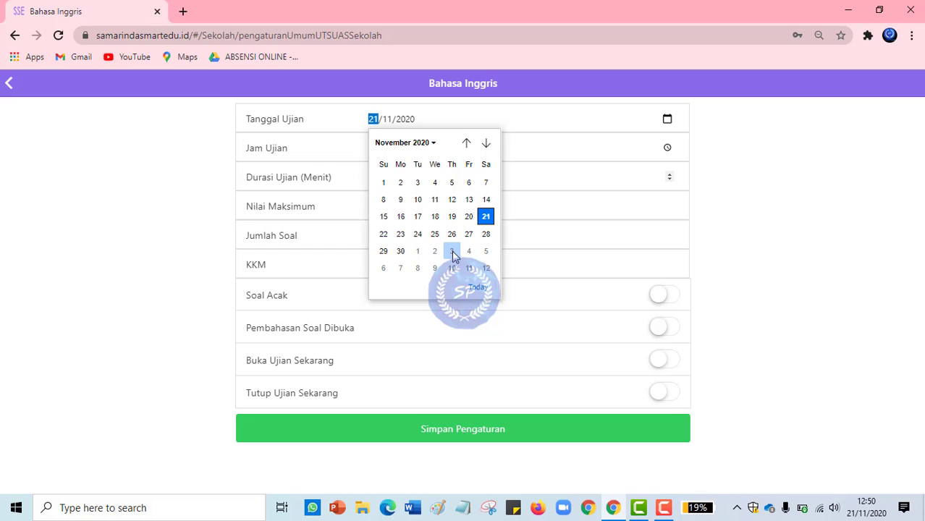
click(452, 252)
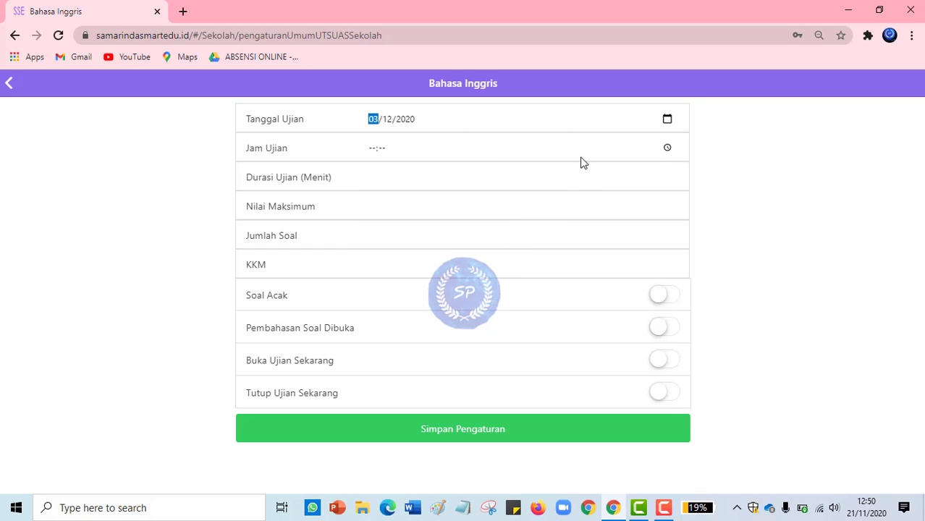
Set Jam Ujian for the Bahasa Inggris exam to 08:00
click(667, 148)
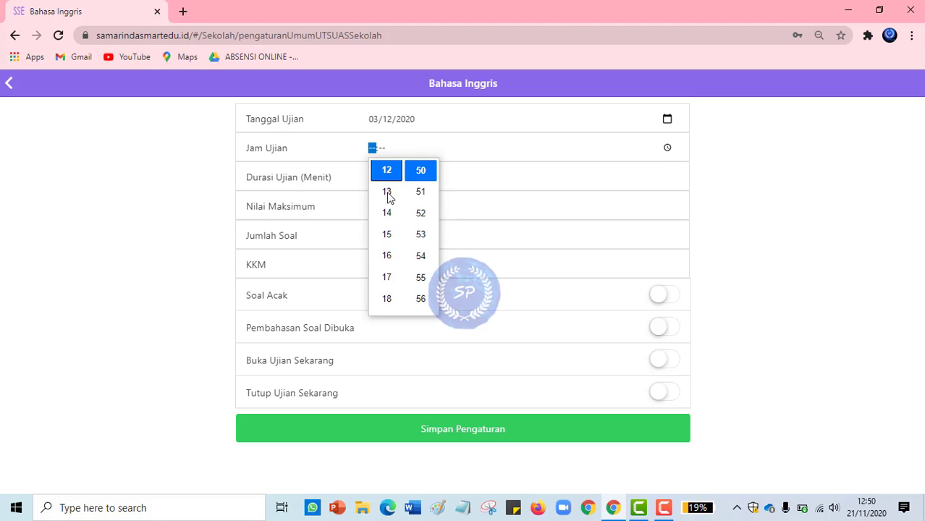
scroll(394, 250, up, 2)
scroll(393, 246, up, 2)
scroll(392, 247, down, 2)
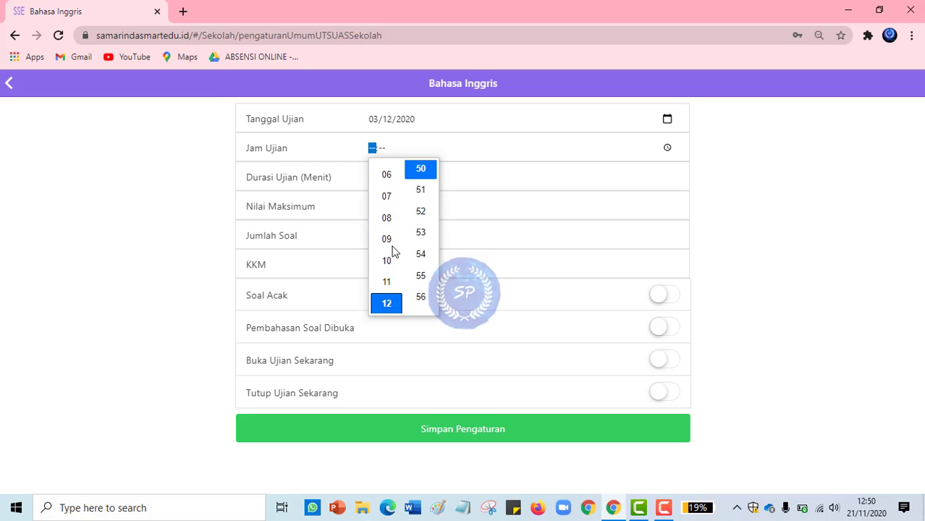
scroll(388, 226, down, 1)
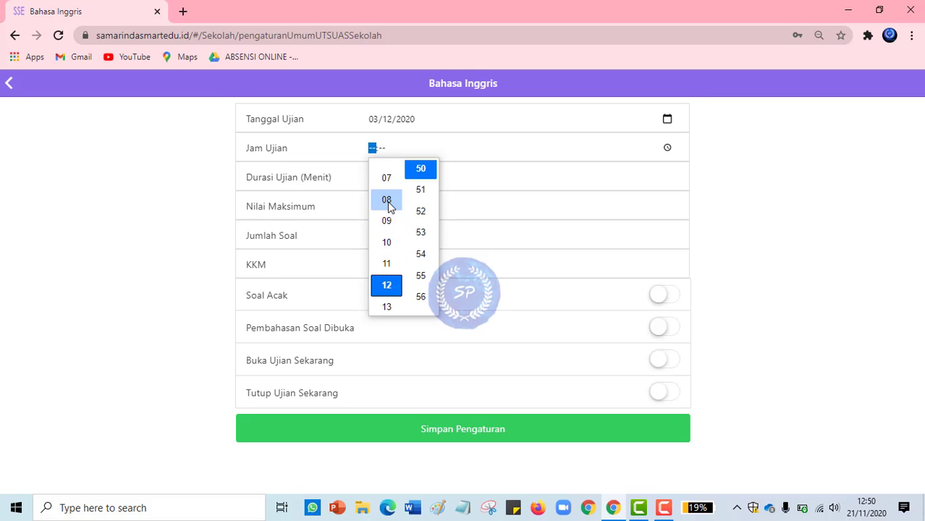
click(390, 208)
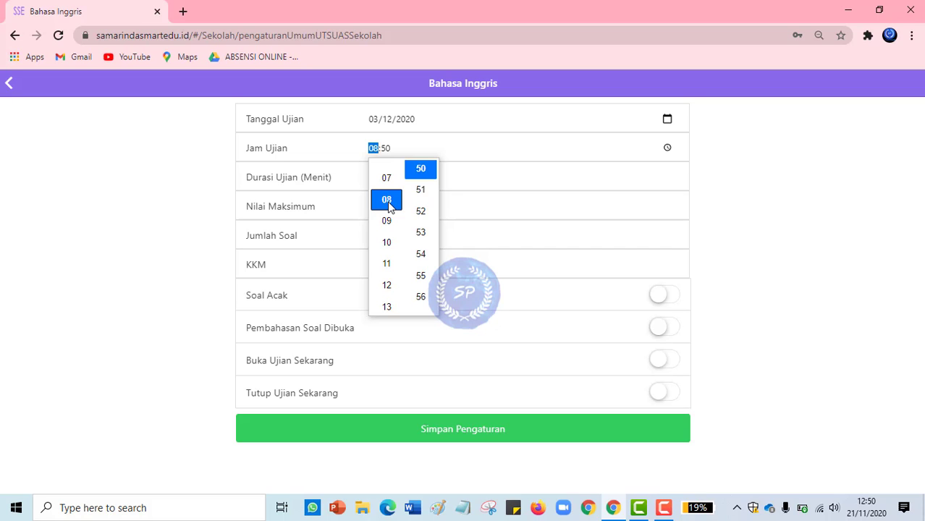
scroll(428, 212, up, 2)
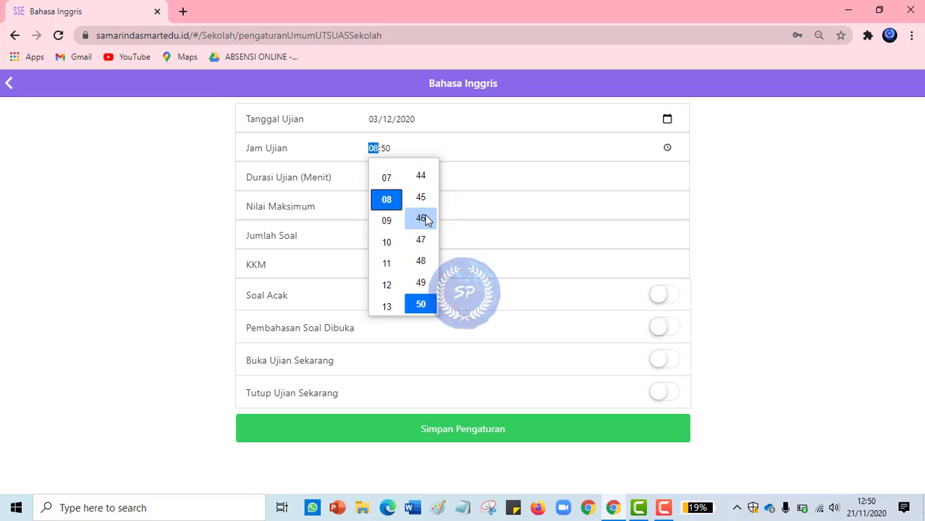
scroll(428, 220, up, 9)
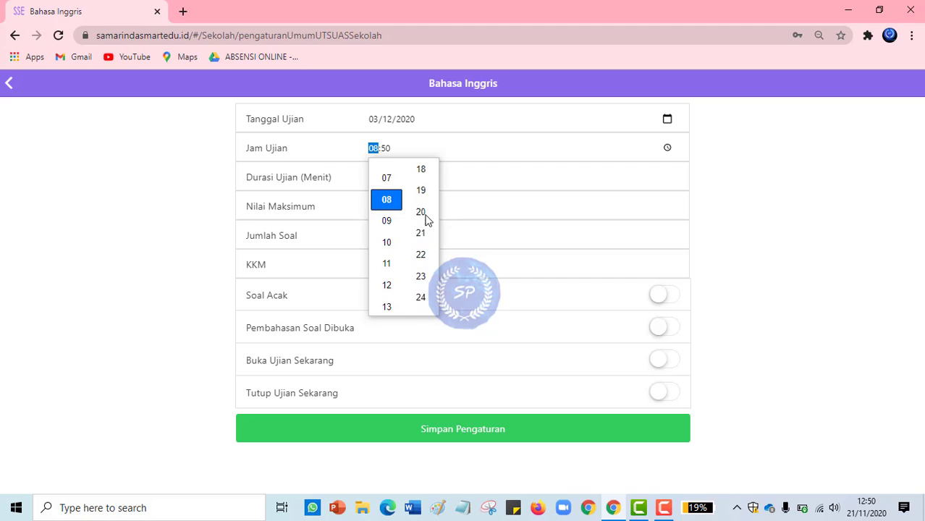
scroll(428, 220, up, 6)
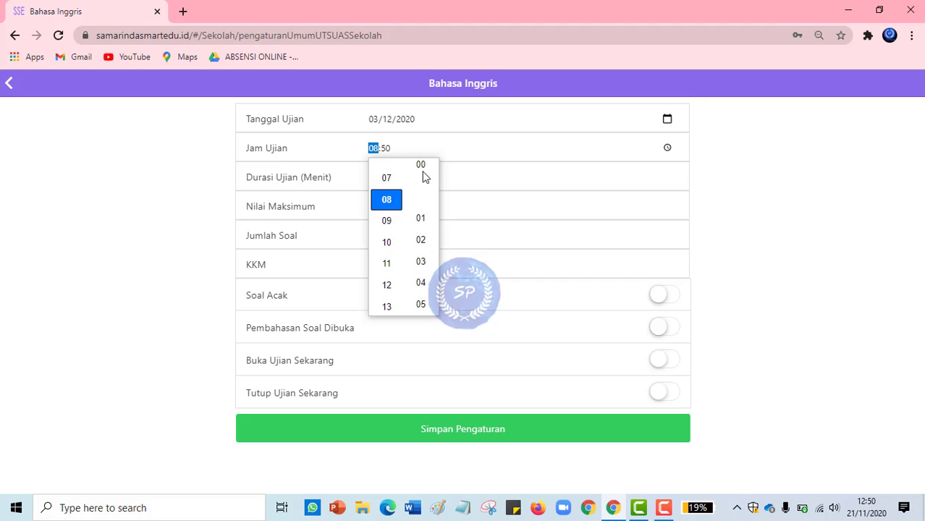
click(425, 172)
click(481, 235)
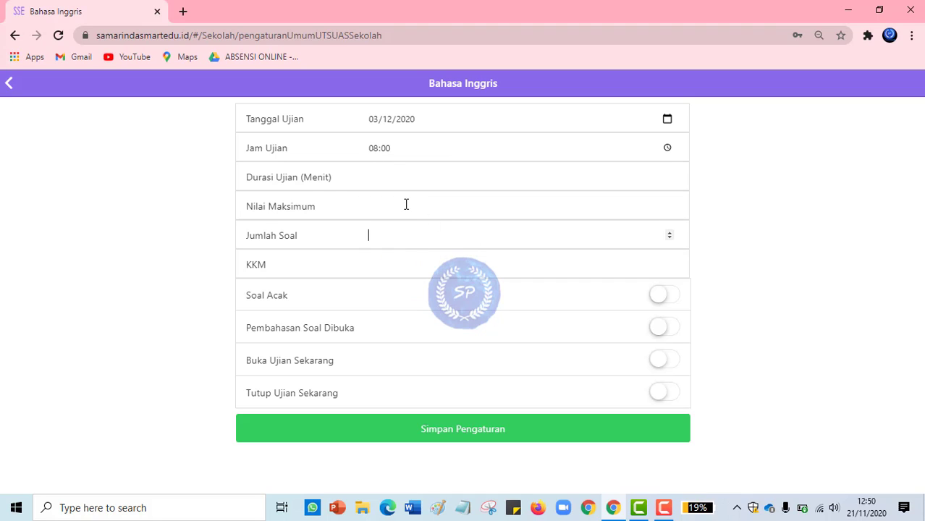
Set Durasi Ujian to 90 minutes, Nilai Maksimum to 100, Jumlah Soal to 40 and KKM to 75
click(388, 181)
text(90)
click(372, 208)
text(100)
click(419, 230)
click(431, 263)
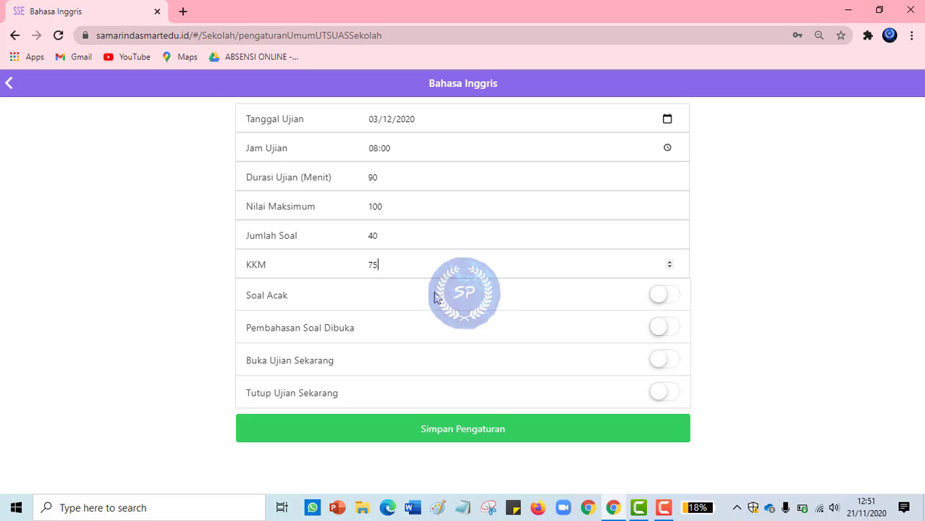
Turn on Soal Acak and save the Bahasa Inggris exam settings
click(679, 299)
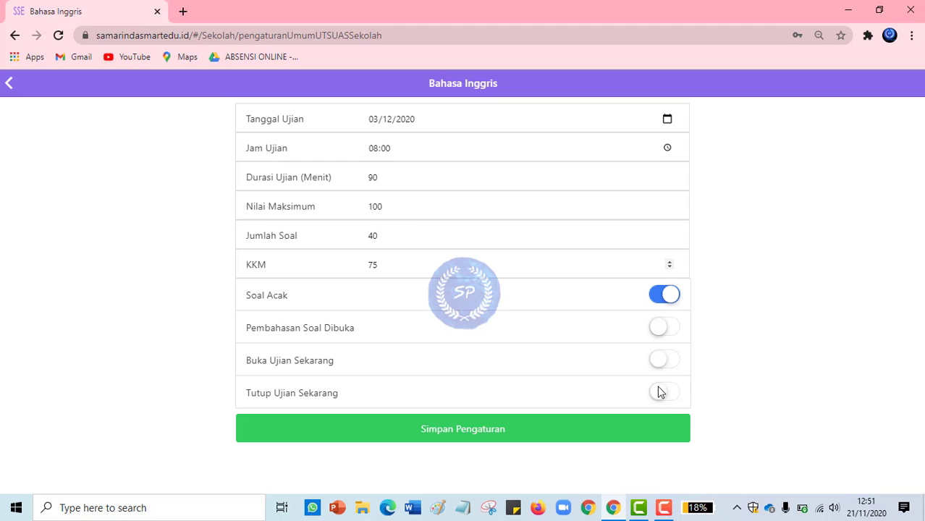
click(476, 439)
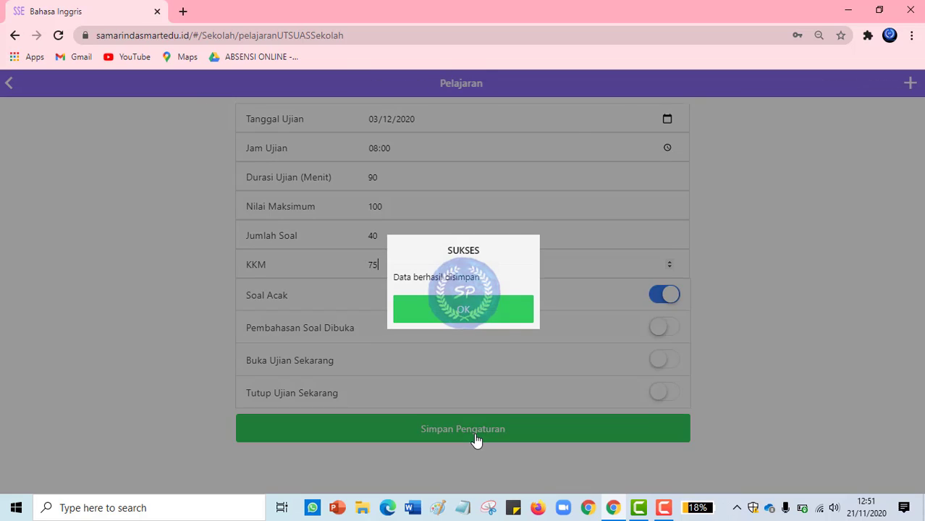
click(430, 312)
Add a Kisi-Kisi Soal entry for Bahasa Inggris with Materi Pelajaran BAHASA INGGRIS and Ruang Lingkup SEKOLAH, and return to the subject list
click(419, 270)
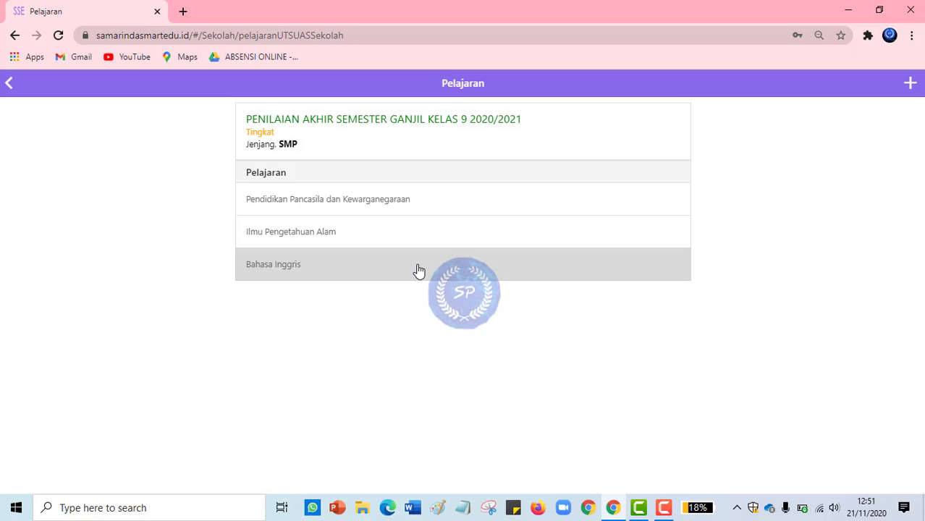
click(445, 334)
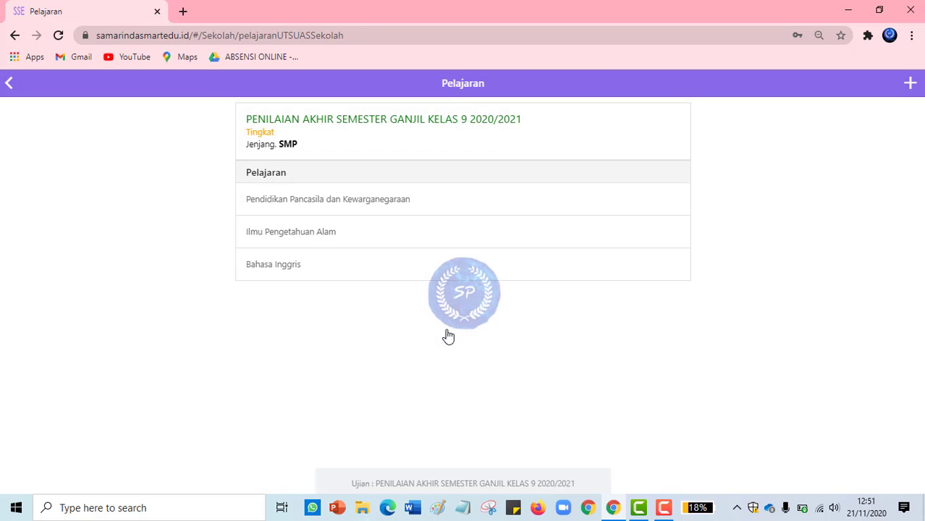
click(911, 84)
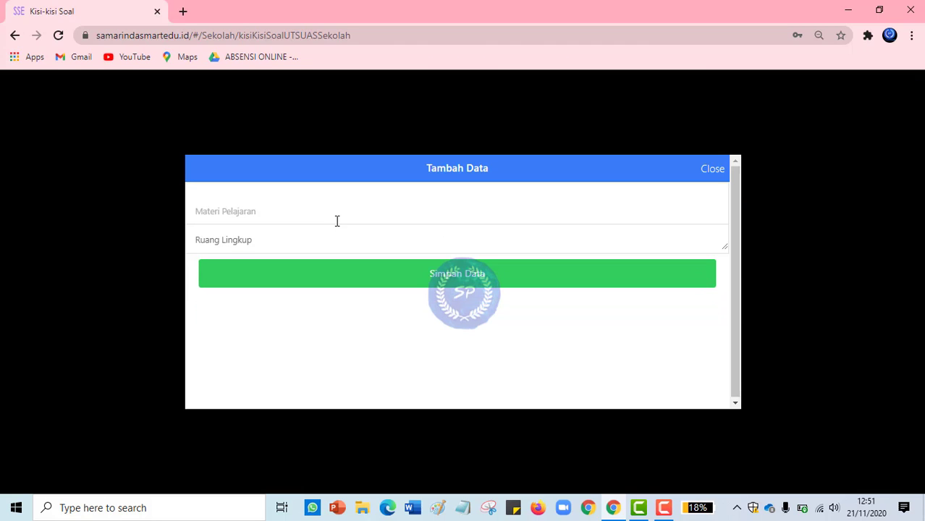
text(B)
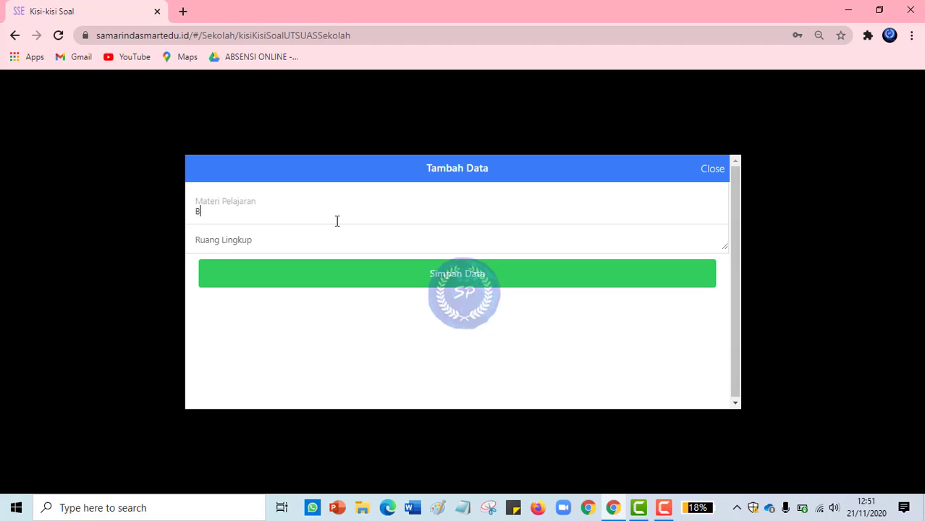
text(AHASA)
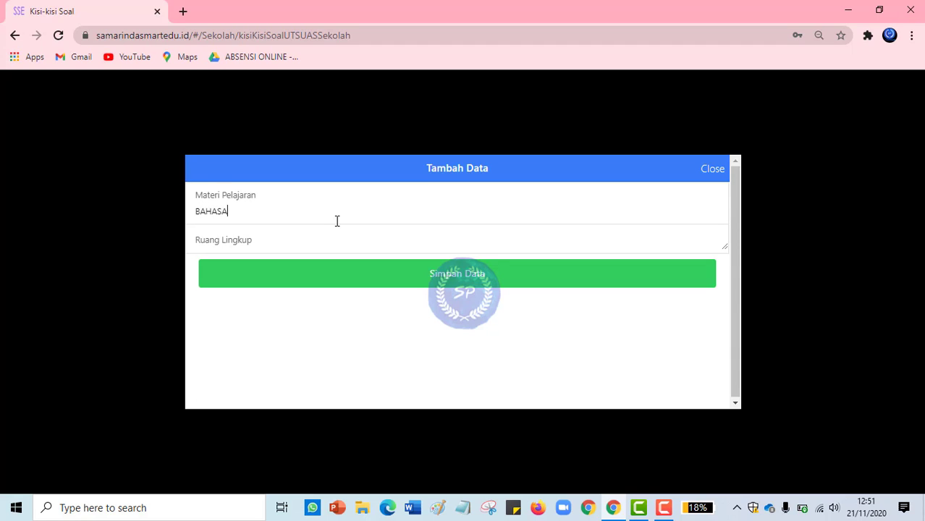
text( INGGRIS)
click(410, 273)
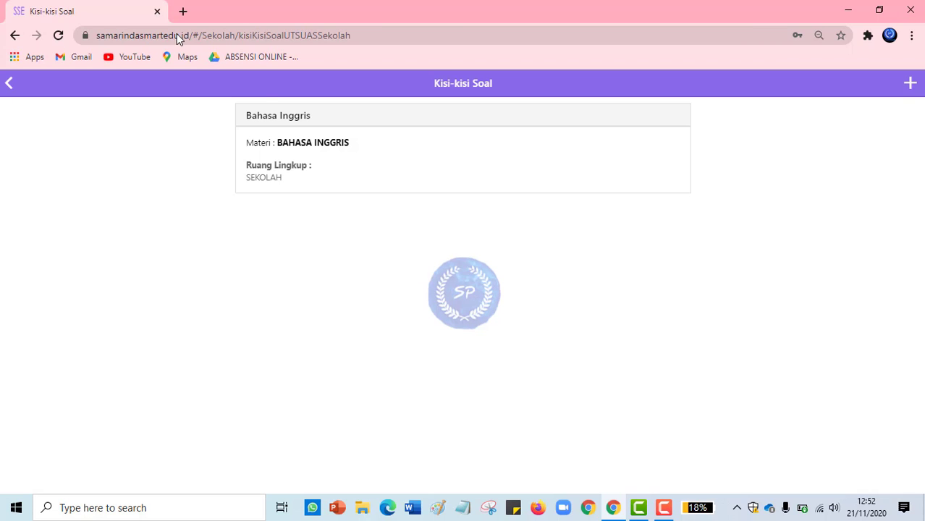
click(8, 82)
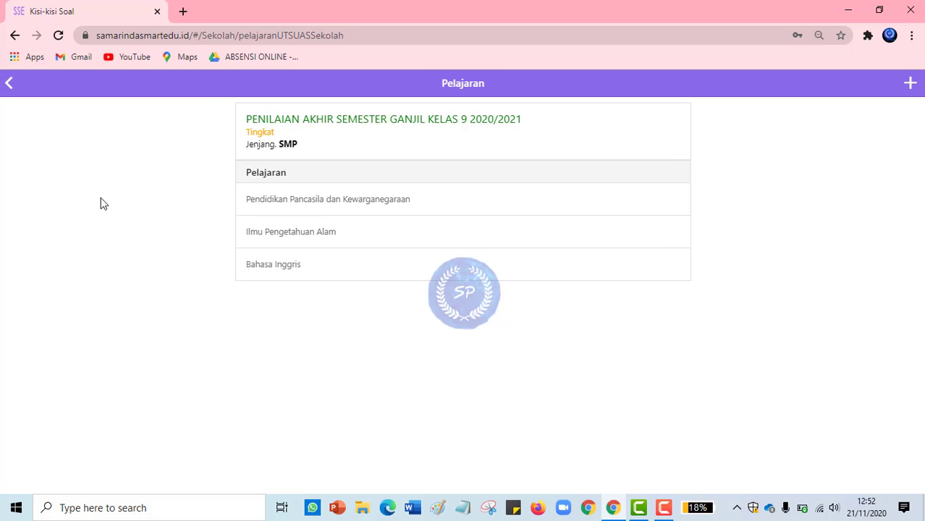
Open Tambah Soal for Bahasa Inggris and search the question list for "SPA:"
click(313, 267)
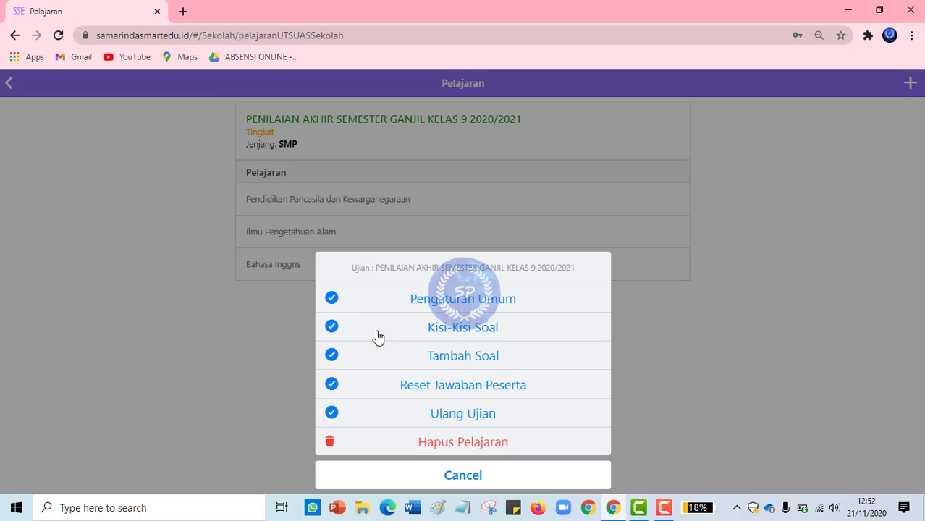
click(262, 310)
click(304, 272)
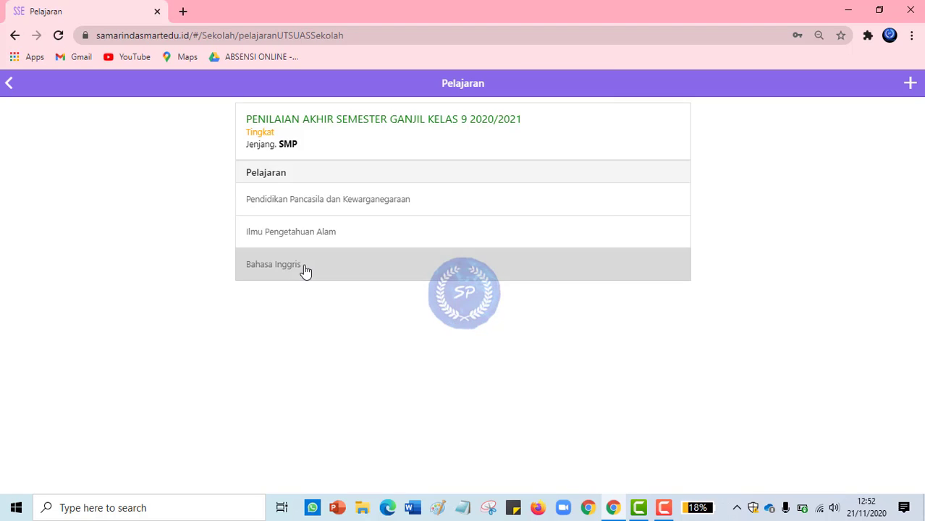
click(474, 360)
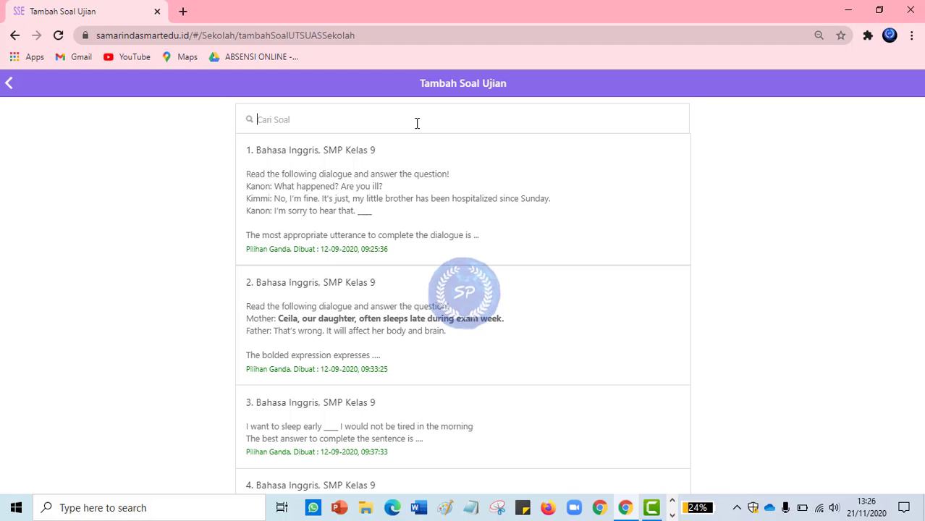
text(s)
text(PA:)
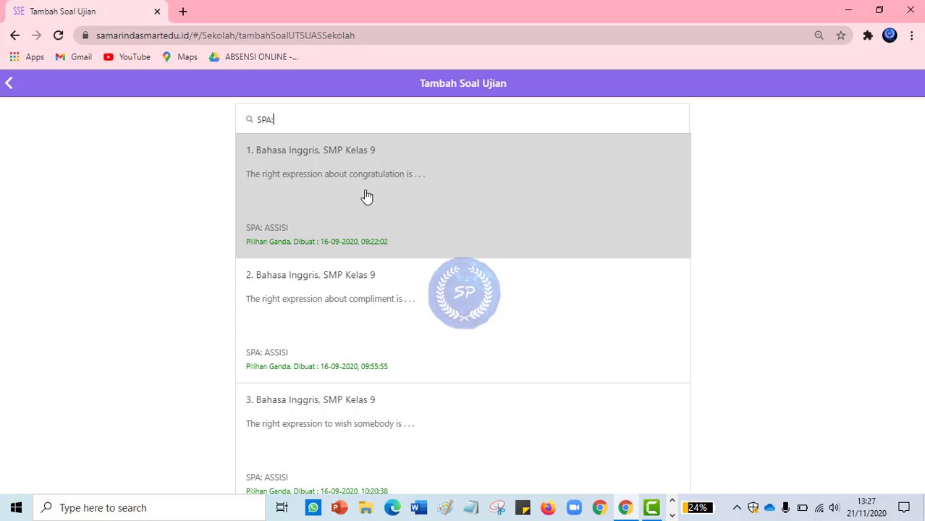
Add the question "The right expression about congratulation is" to the Bahasa Inggris exam
click(366, 196)
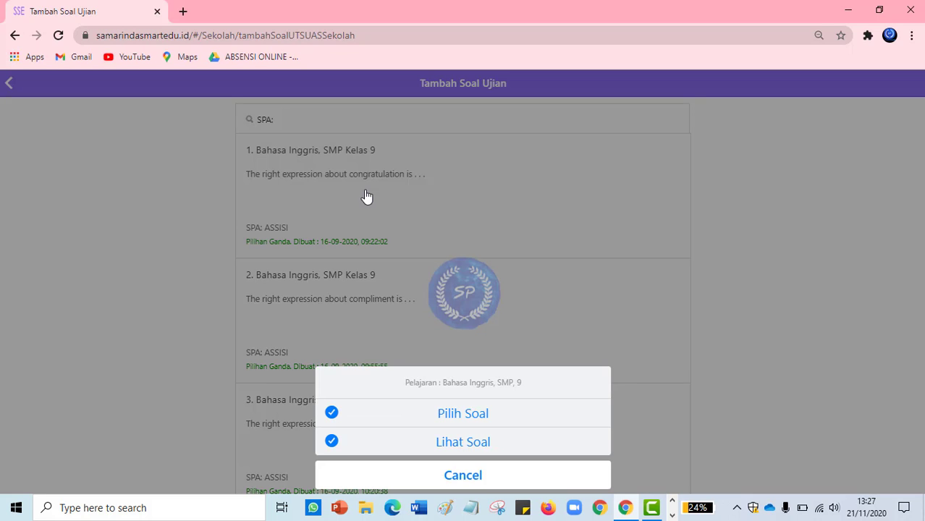
click(448, 417)
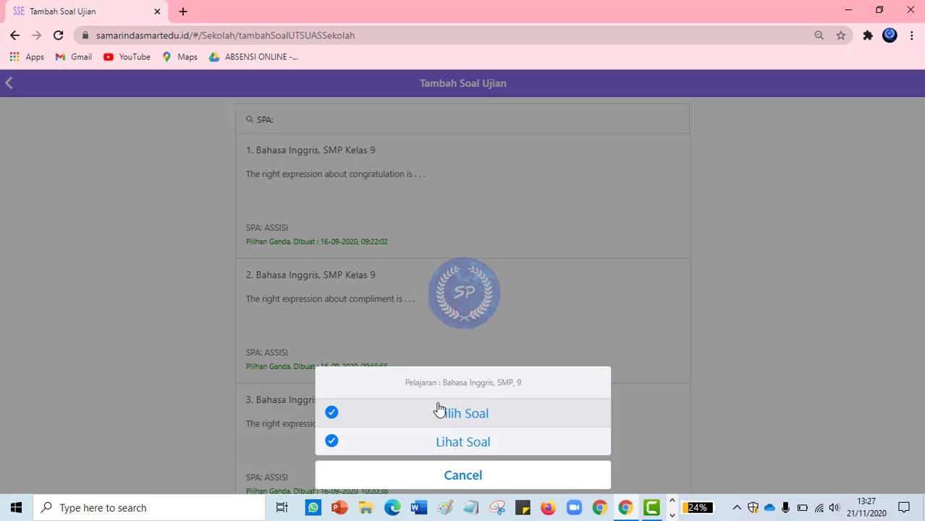
click(449, 415)
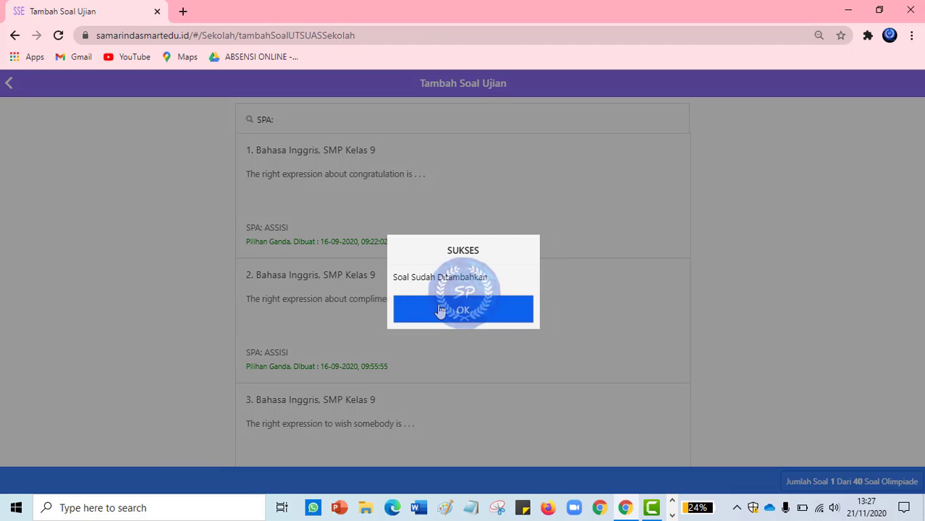
click(402, 312)
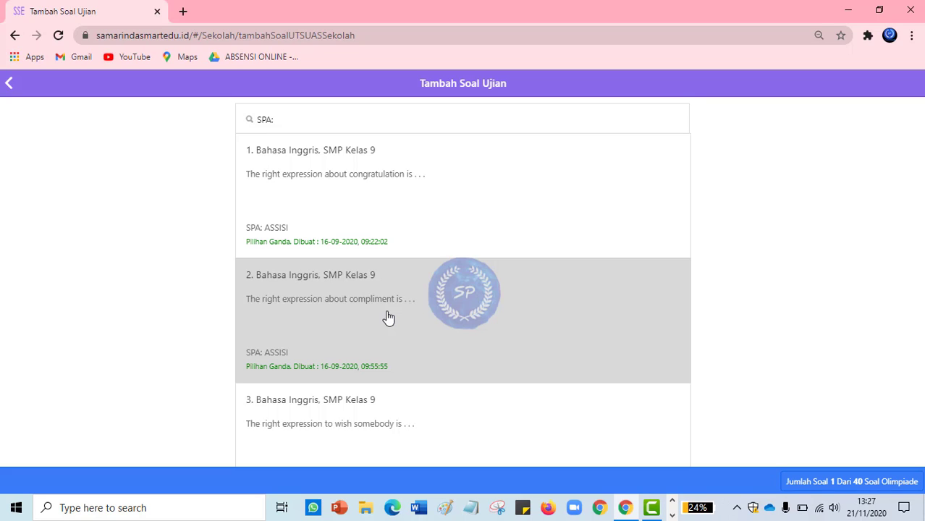
Add the question "The right expression about compliment is" to the Bahasa Inggris exam
click(397, 320)
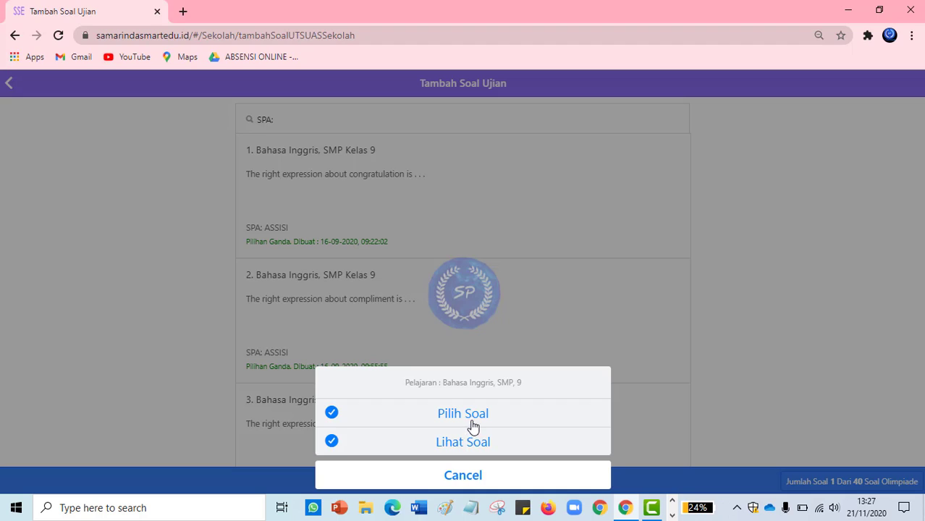
click(502, 409)
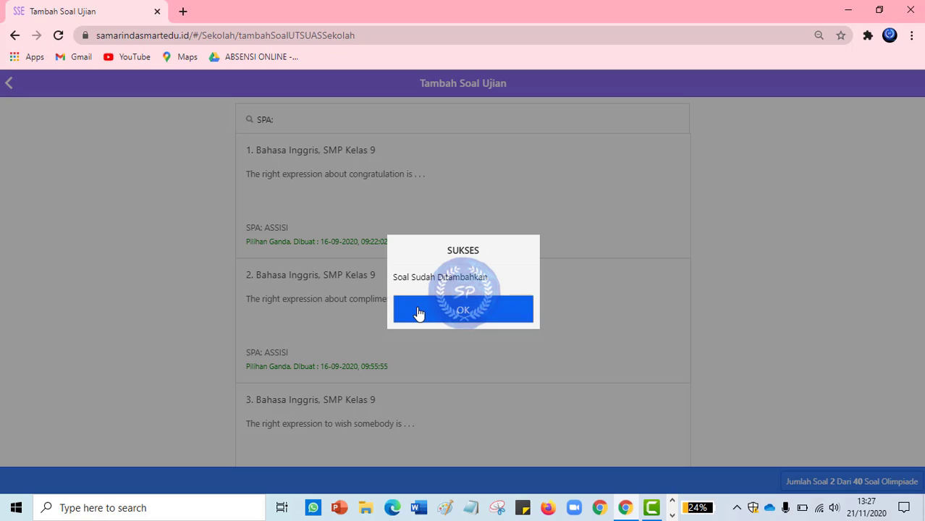
click(850, 490)
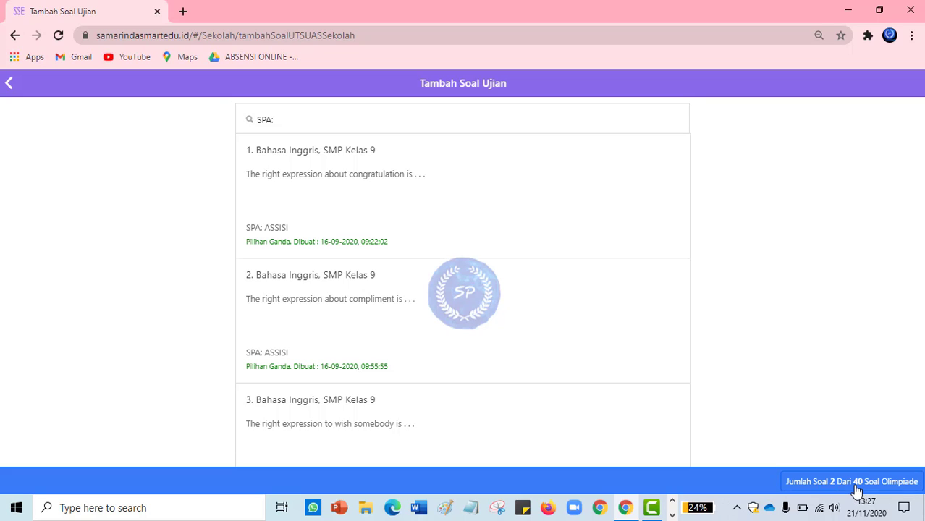
Add the question "The right expression to wish somebody is" to the Bahasa Inggris exam
scroll(460, 333, down, 1)
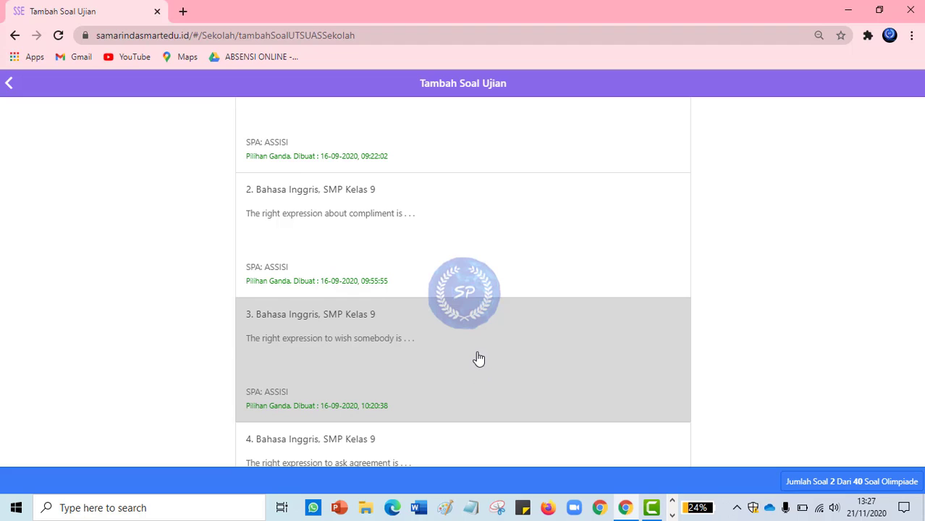
click(476, 362)
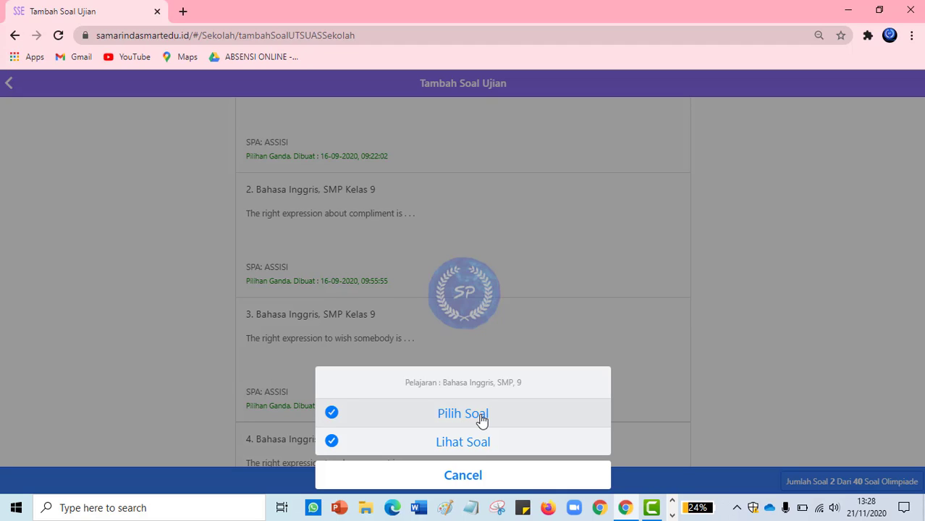
click(481, 420)
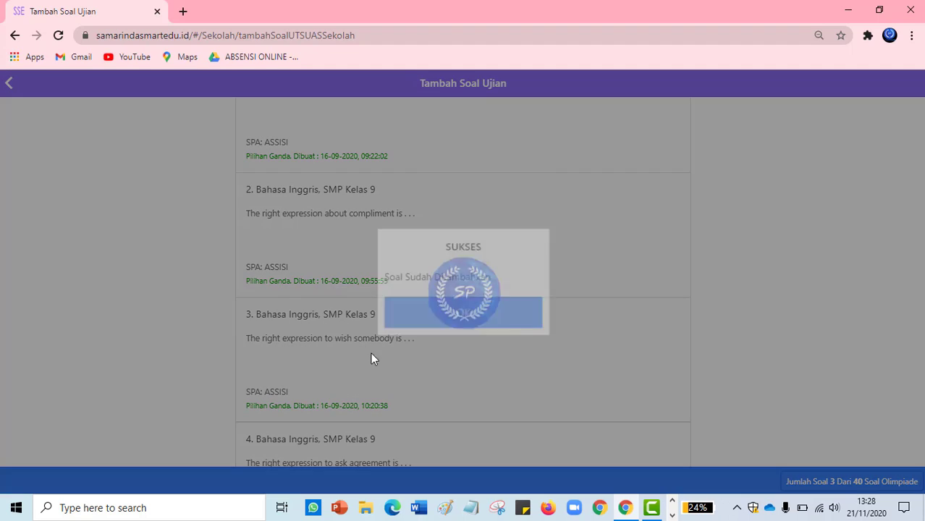
click(445, 318)
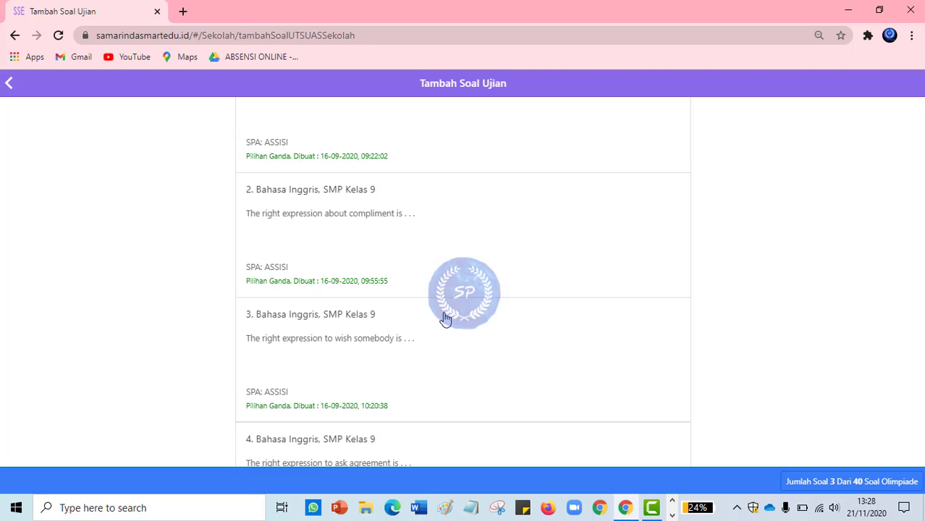
Return to the exam list and open Registrasi Peserta for PENILAIAN AKHIR SEMESTER GANJIL KELAS 9 2020/2021
click(13, 95)
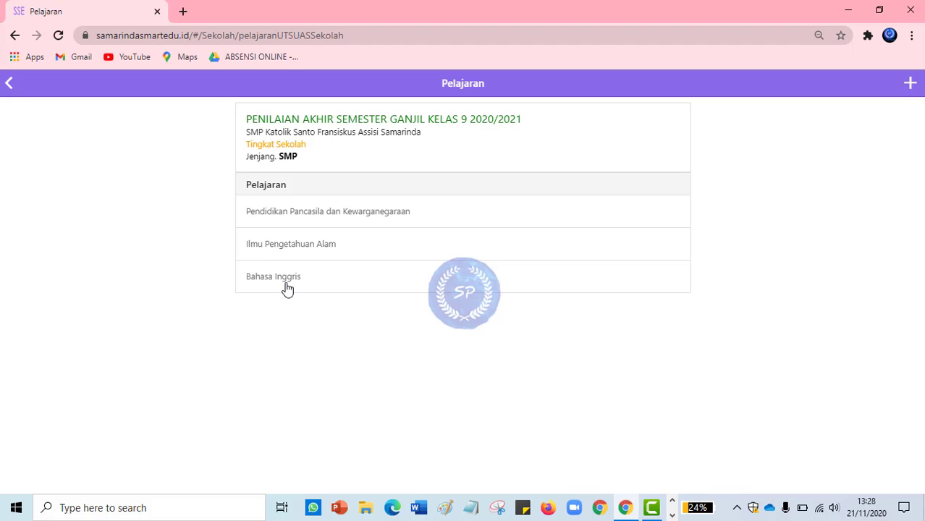
click(288, 288)
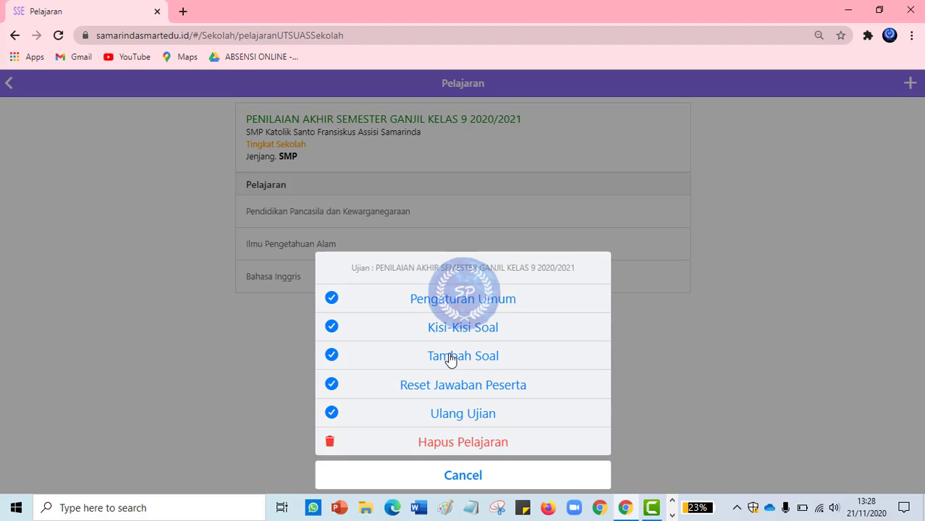
click(184, 327)
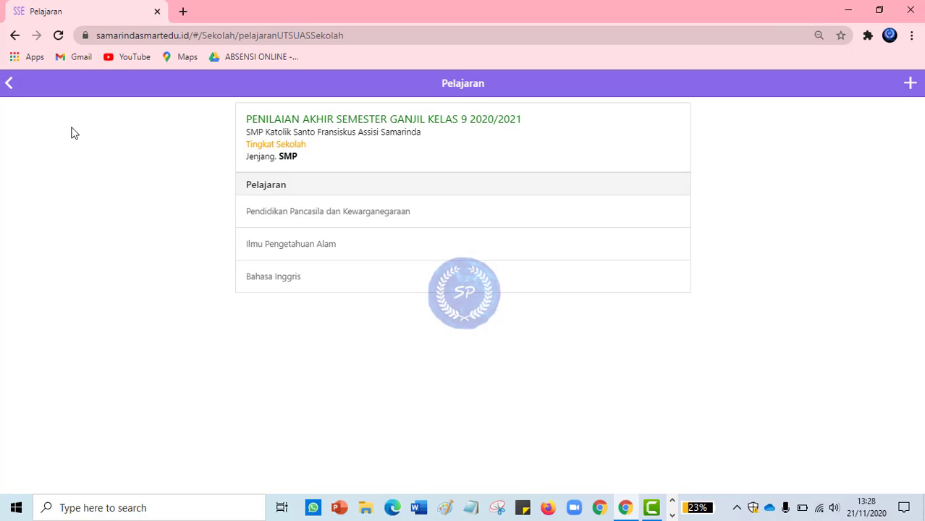
click(10, 84)
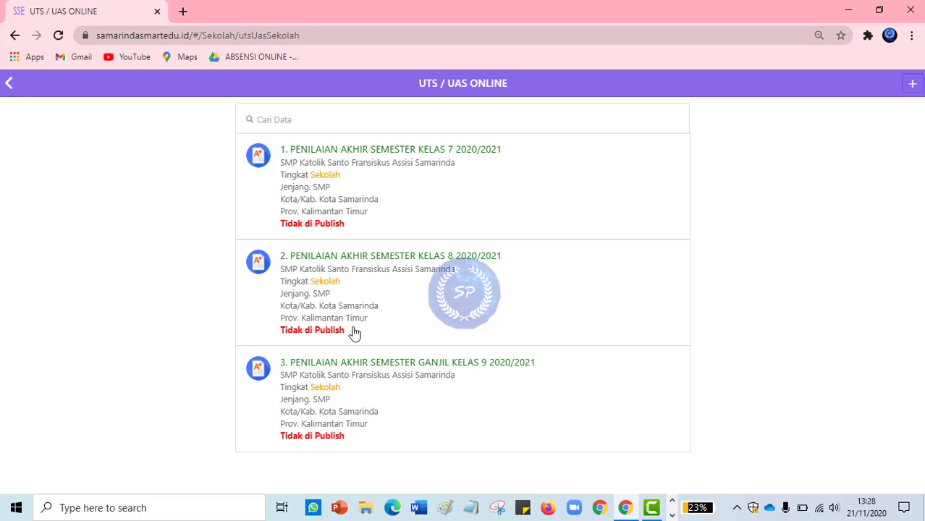
click(355, 390)
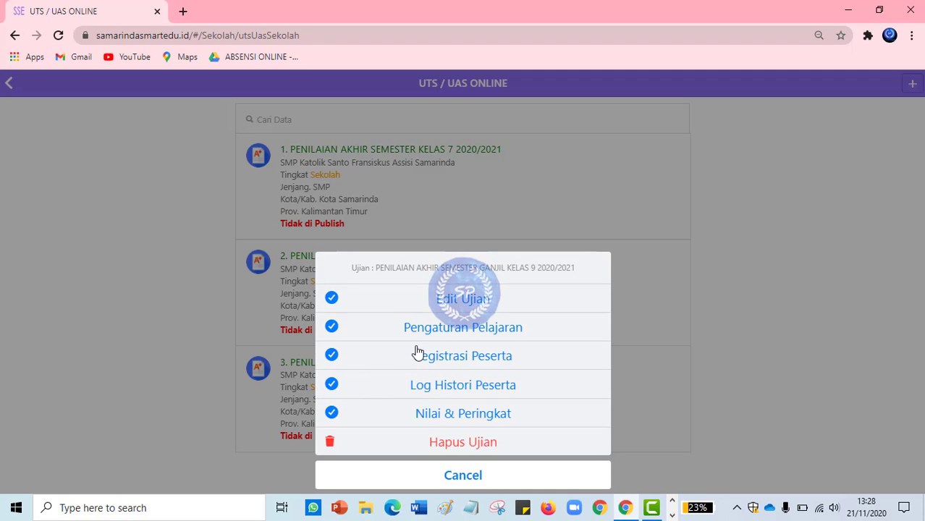
click(463, 356)
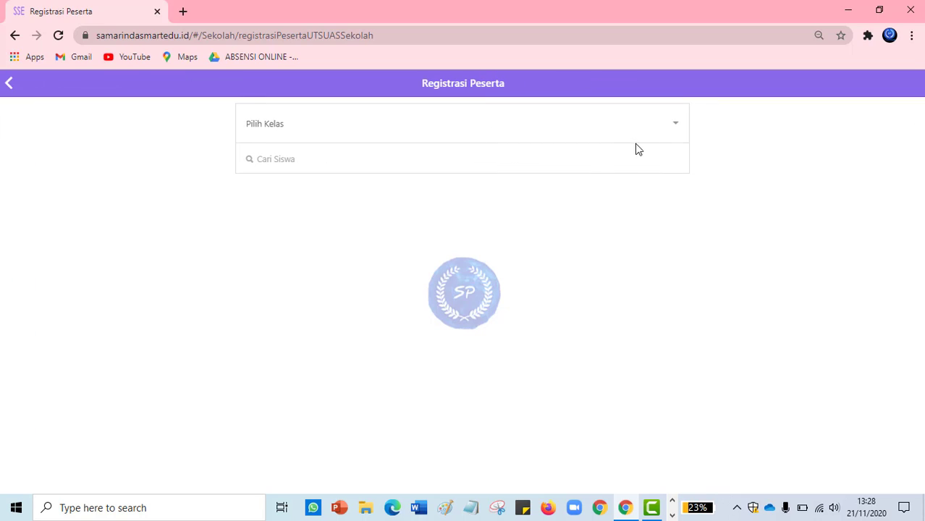
Choose class 9.1 and register the first listed student as an exam participant
click(675, 127)
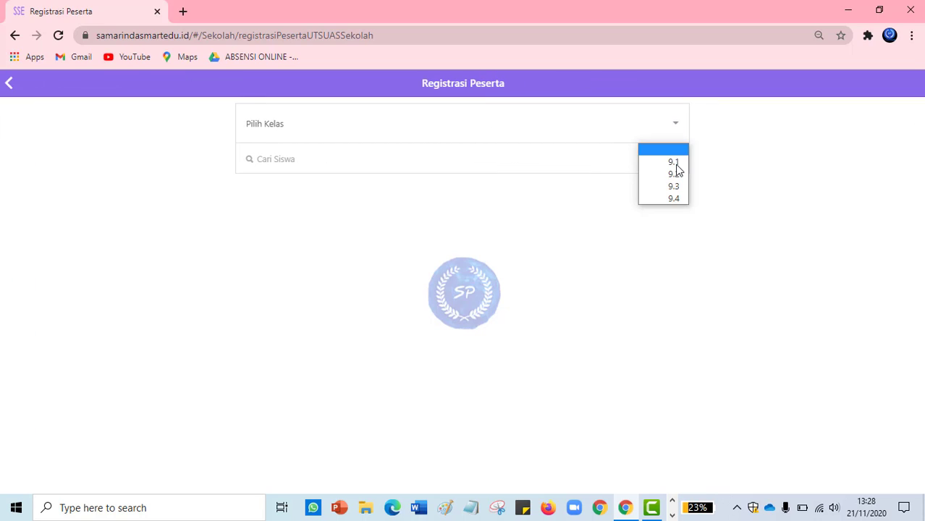
click(667, 161)
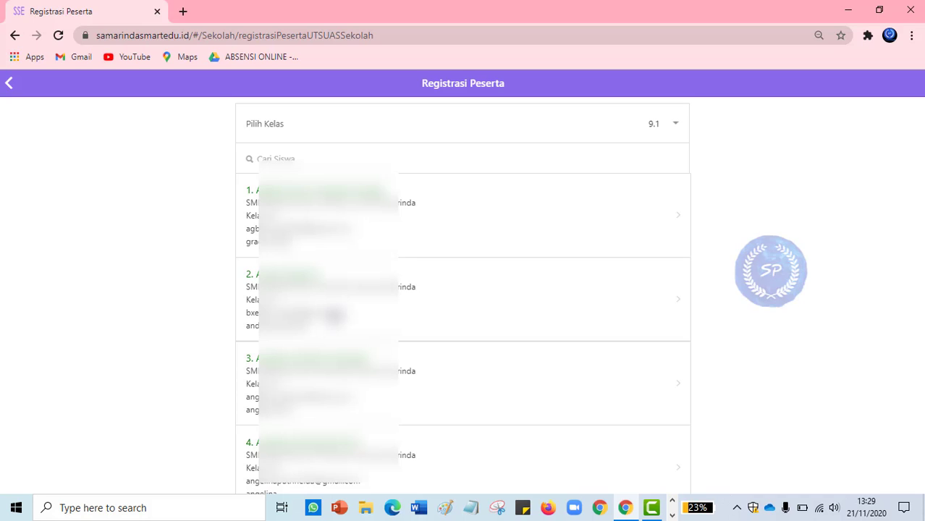
scroll(463, 297, down, 1)
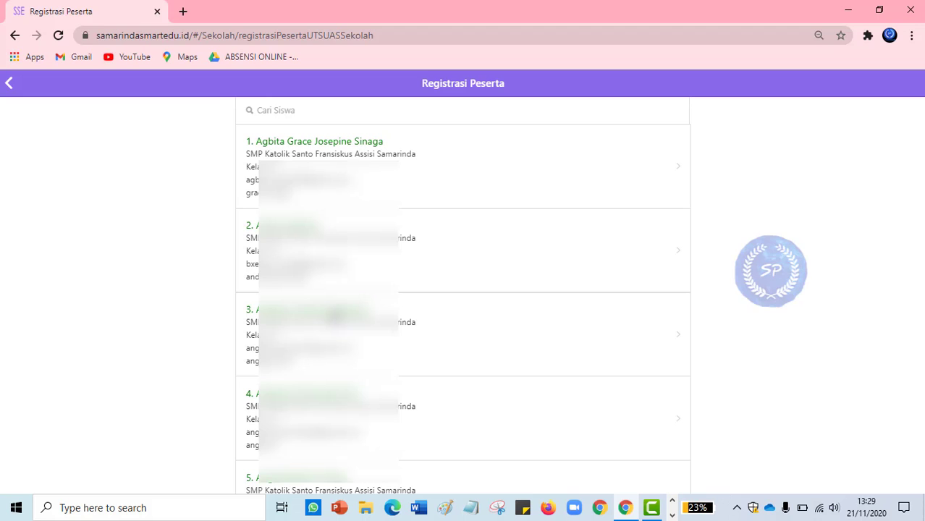
click(411, 159)
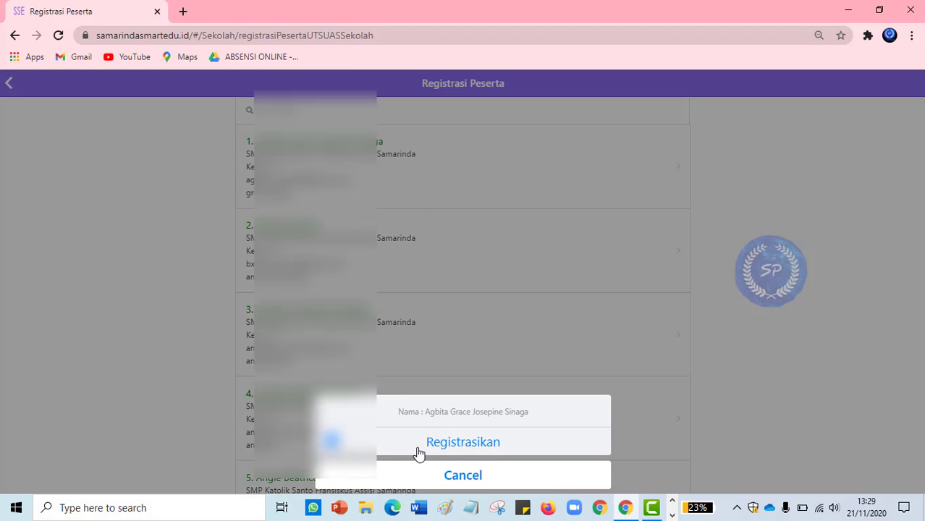
click(459, 439)
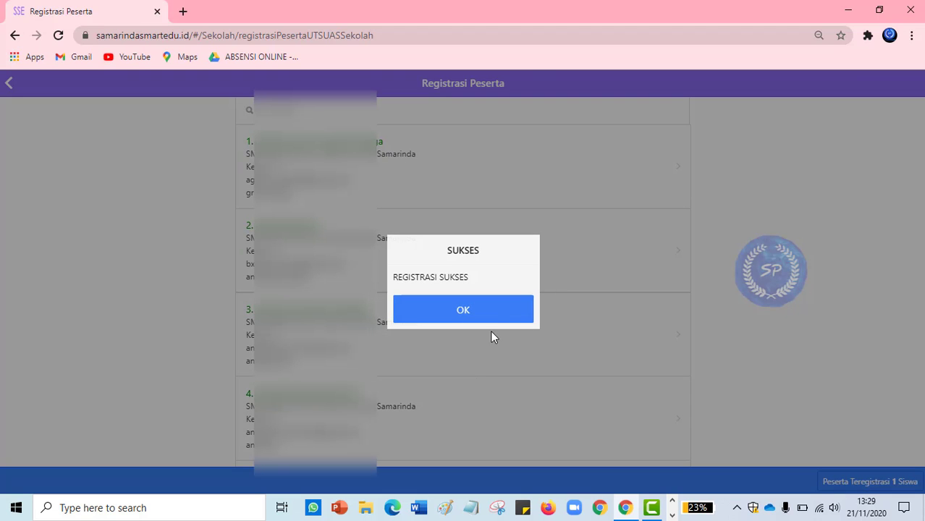
click(498, 318)
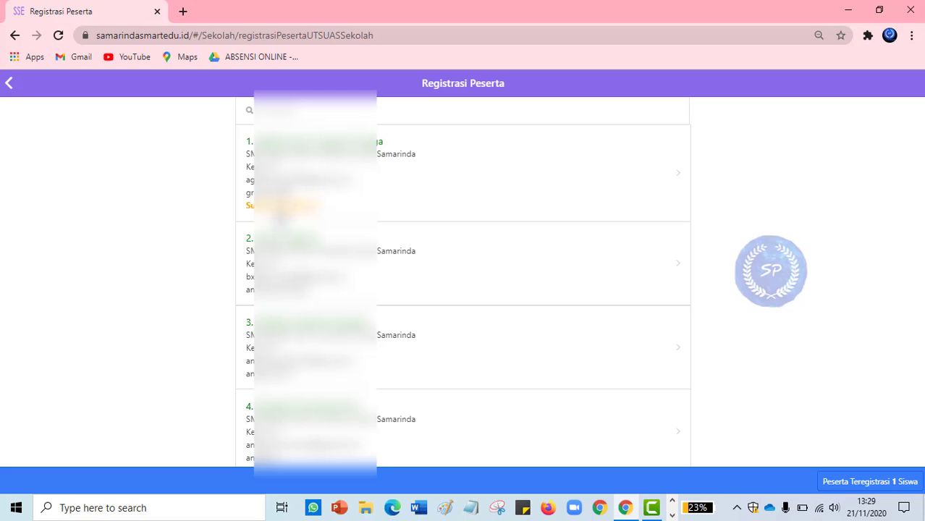
Delete the student's registration from the Peserta Teregistrasi list and return to Registrasi Peserta
scroll(504, 198, up, 2)
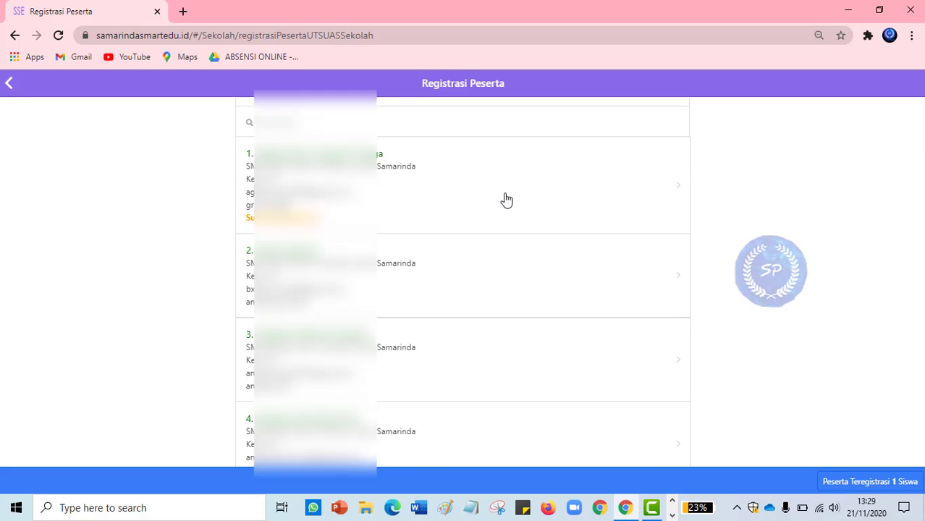
click(672, 133)
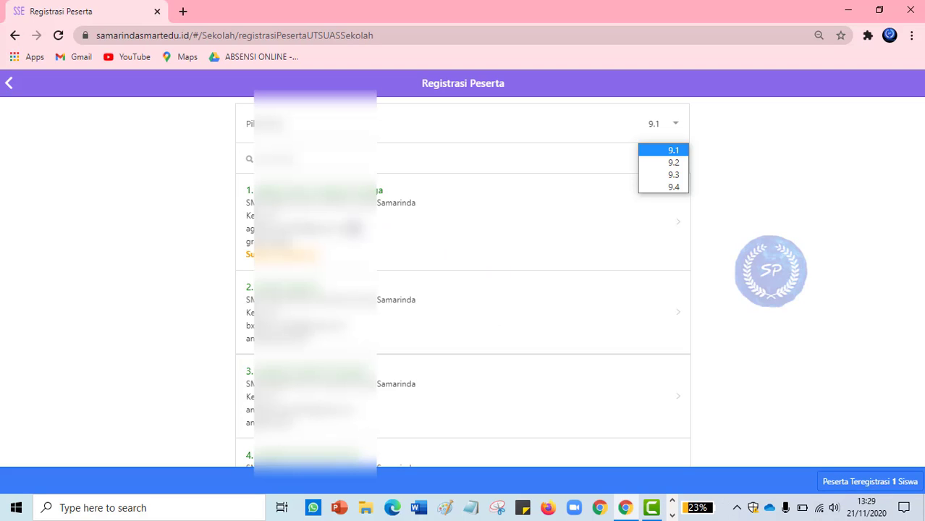
click(860, 488)
click(861, 483)
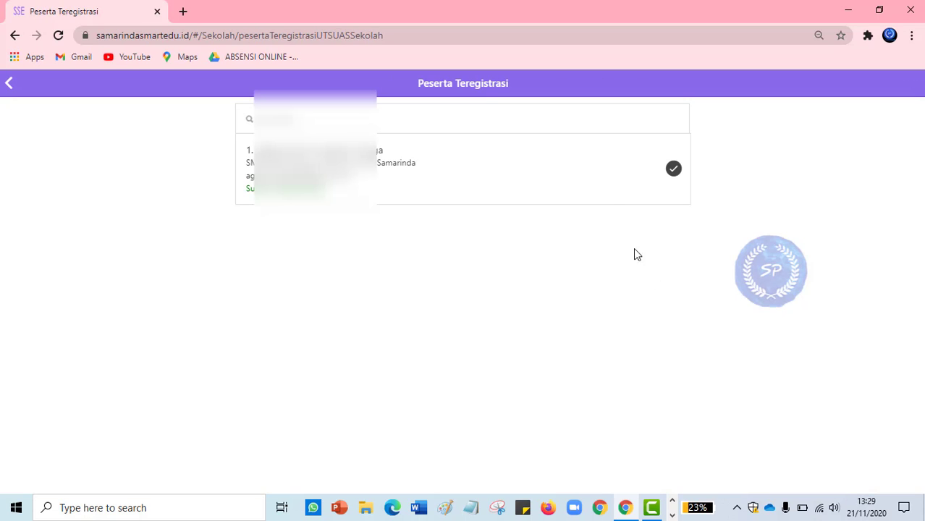
click(594, 185)
click(469, 443)
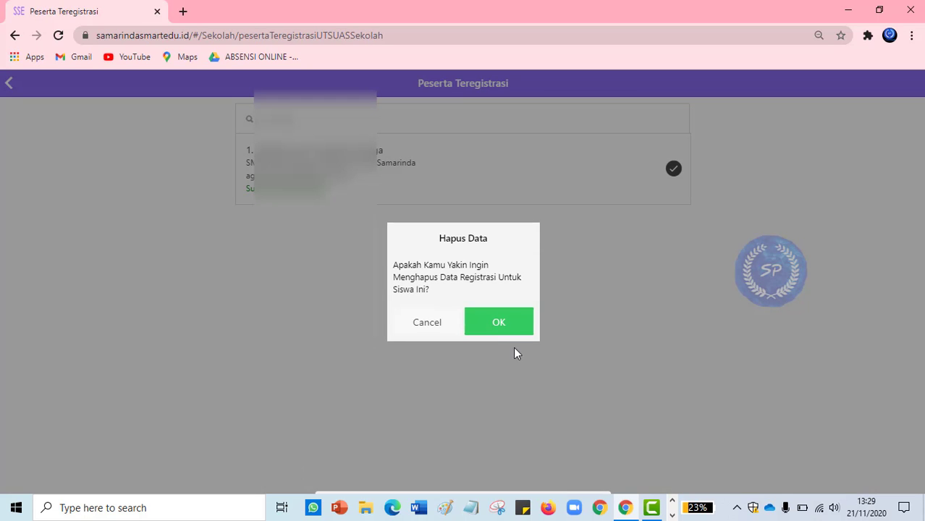
click(520, 329)
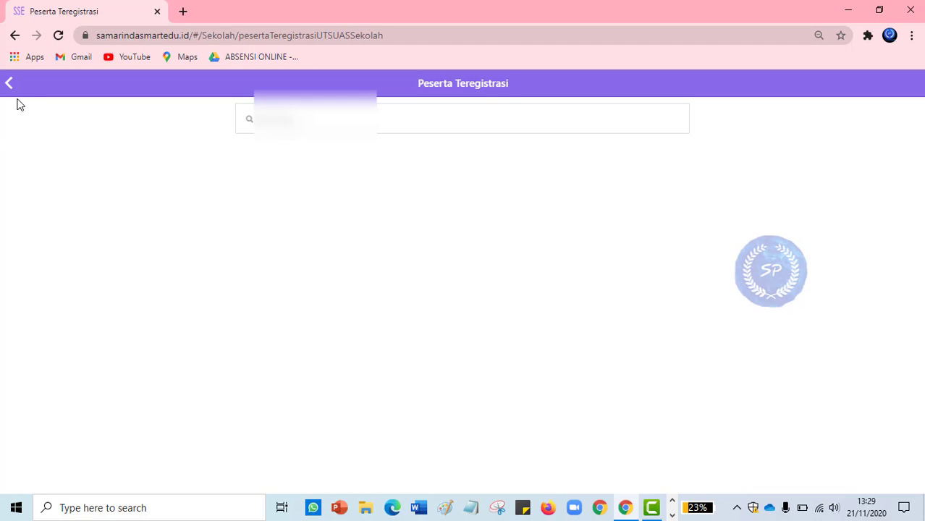
click(19, 86)
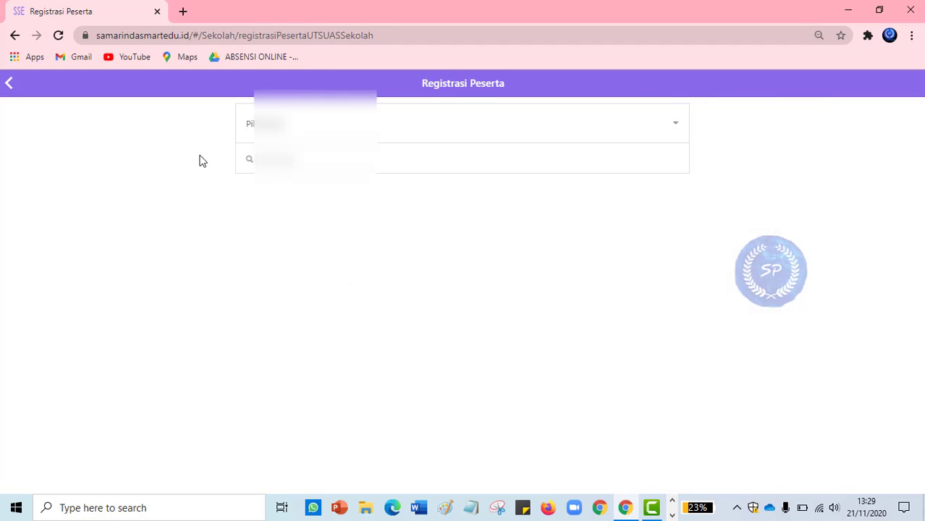
Choose class 9.2 and register the 29th listed student as an exam participant
click(676, 125)
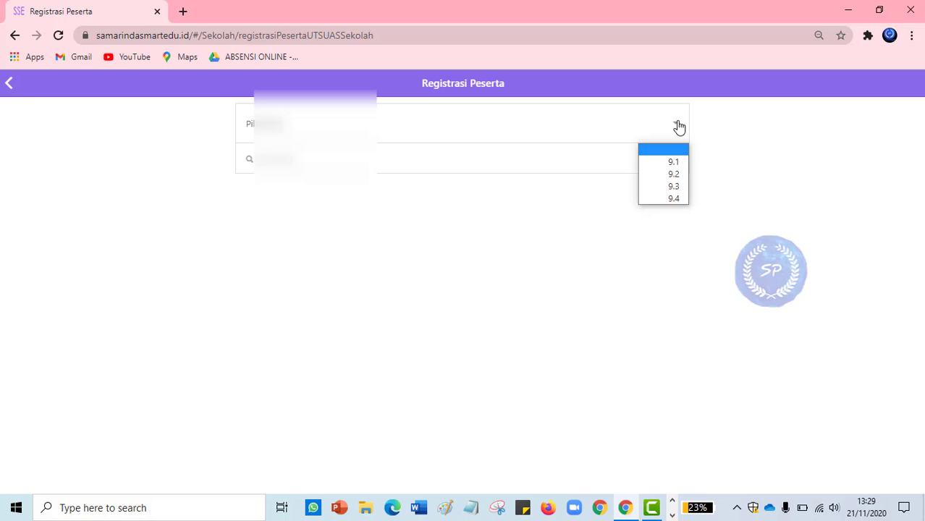
click(678, 174)
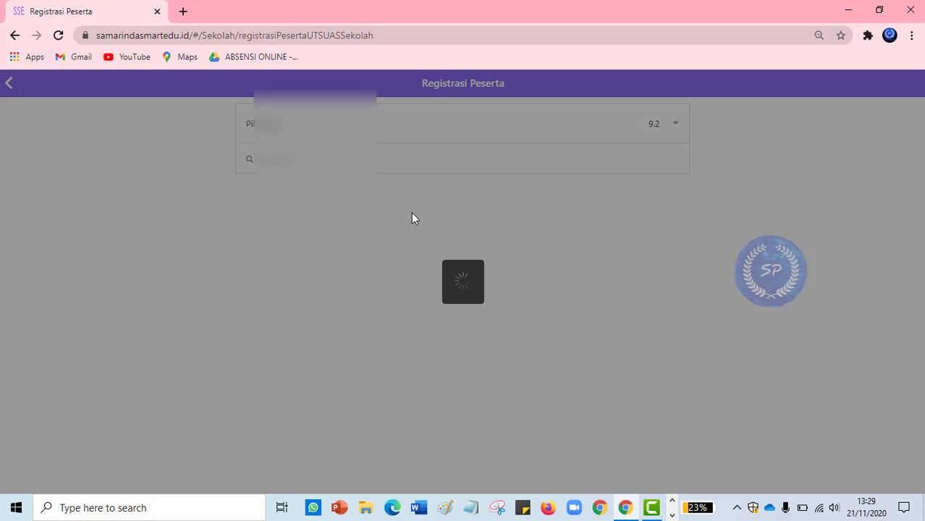
scroll(411, 213, down, 4)
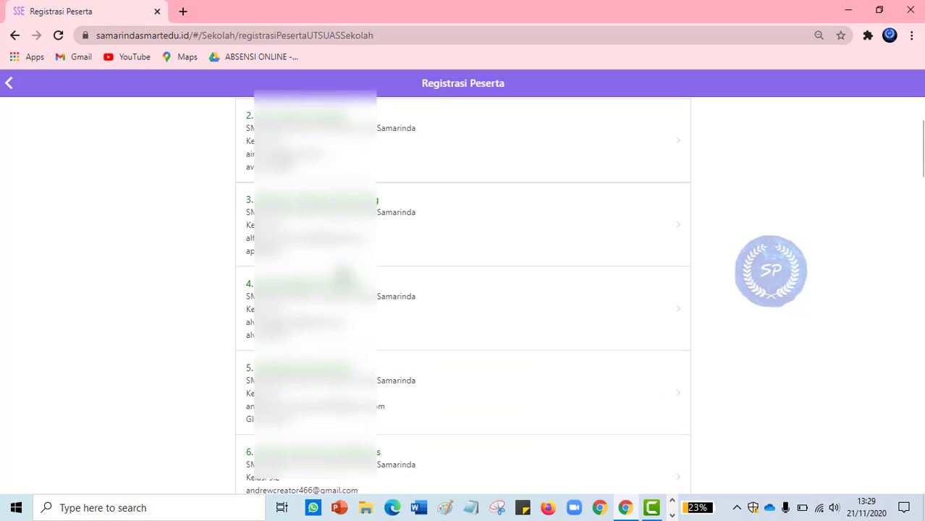
scroll(342, 274, down, 3)
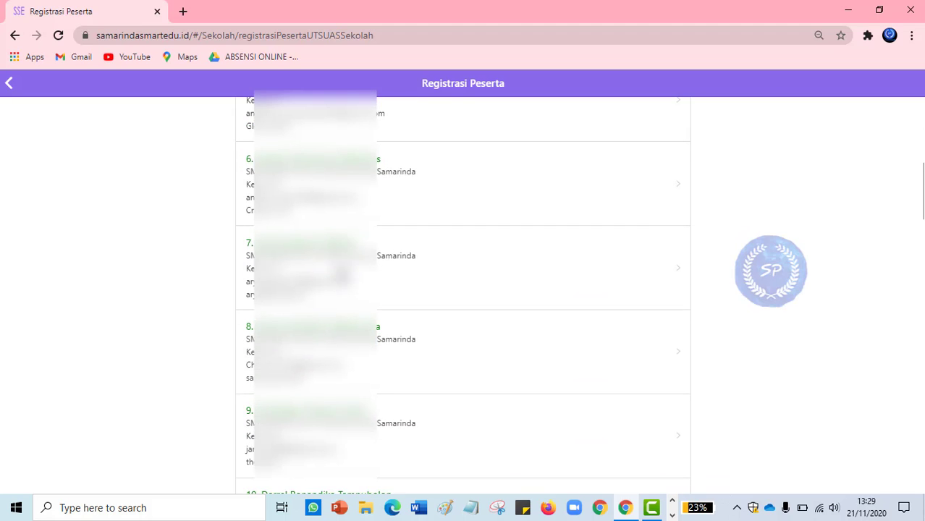
scroll(342, 273, down, 6)
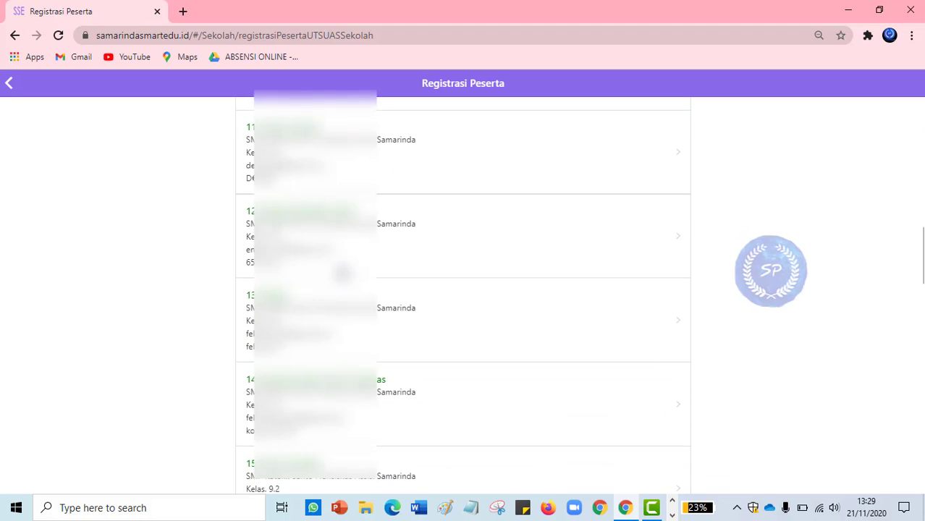
scroll(344, 274, down, 5)
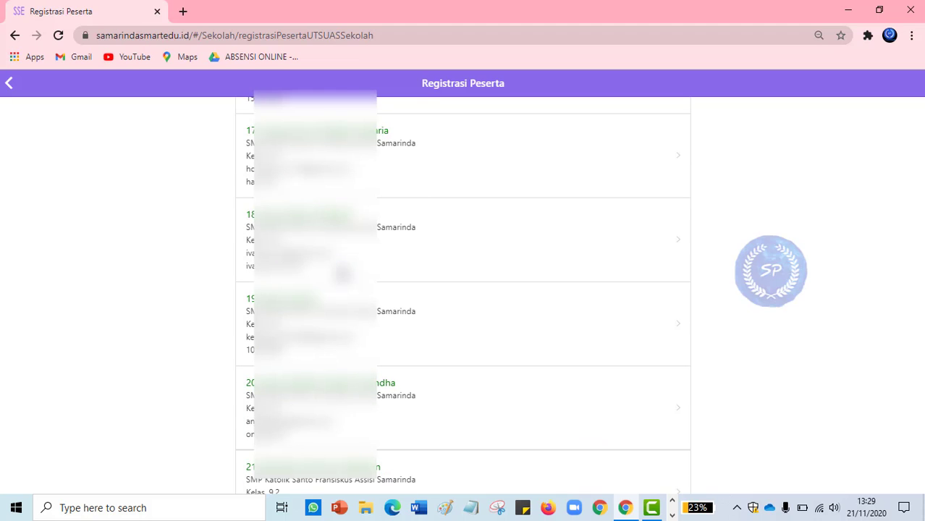
scroll(343, 274, down, 5)
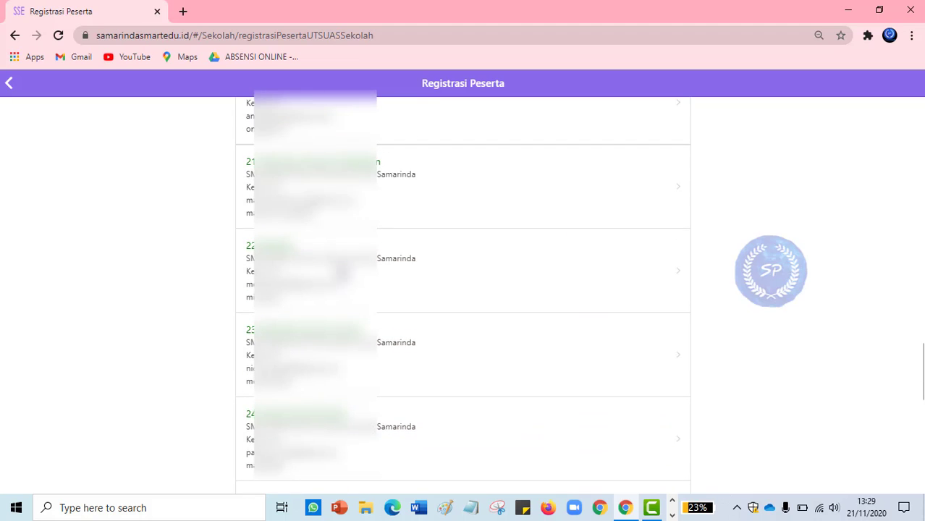
scroll(342, 272, down, 2)
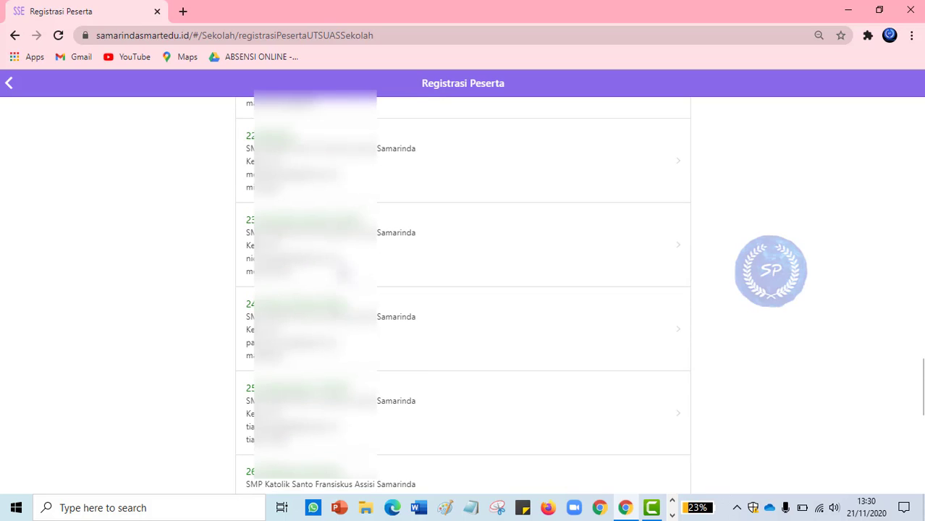
scroll(463, 296, down, 3)
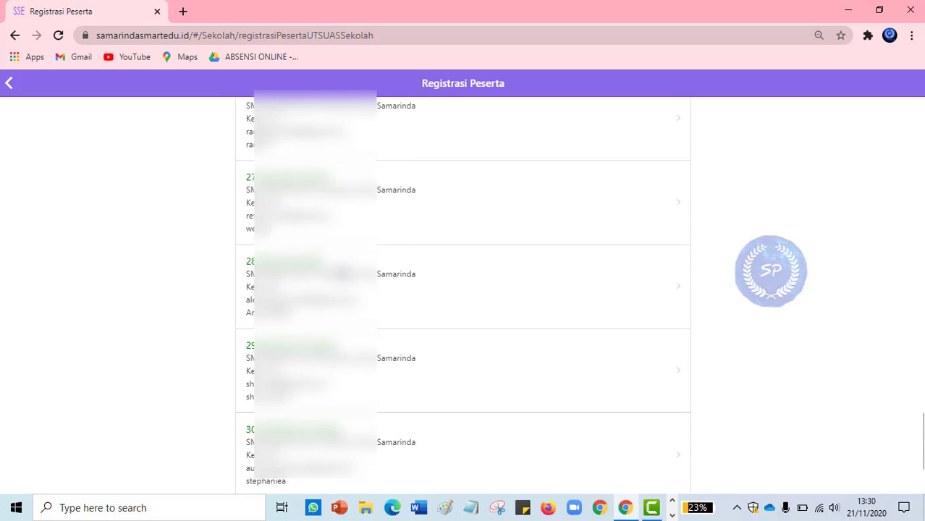
click(434, 321)
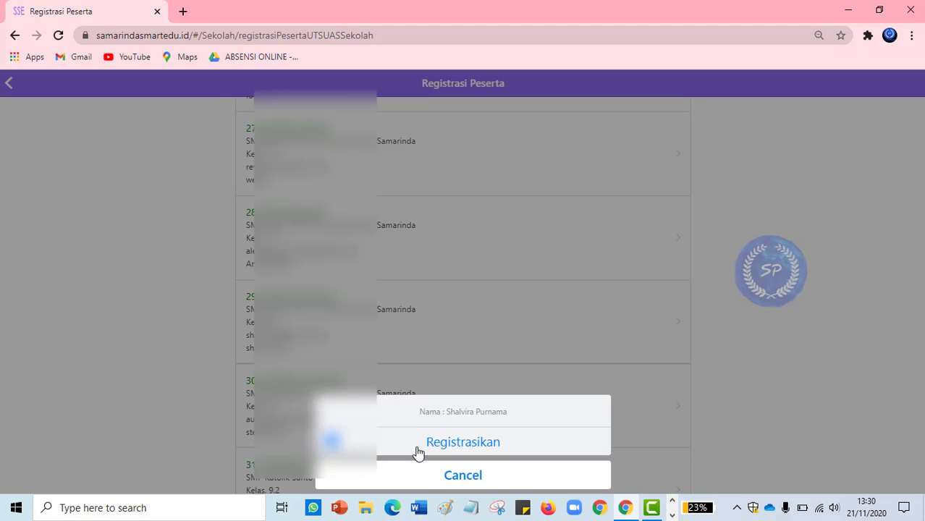
click(422, 443)
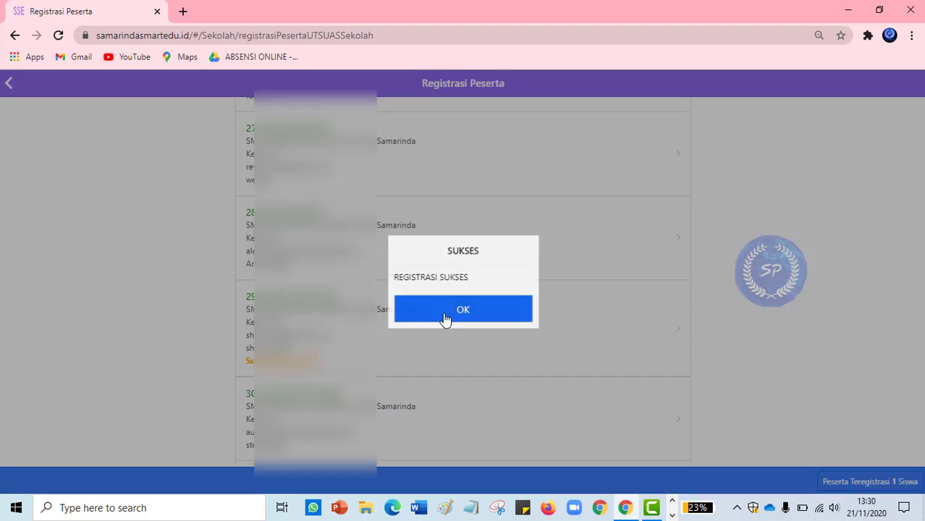
click(447, 314)
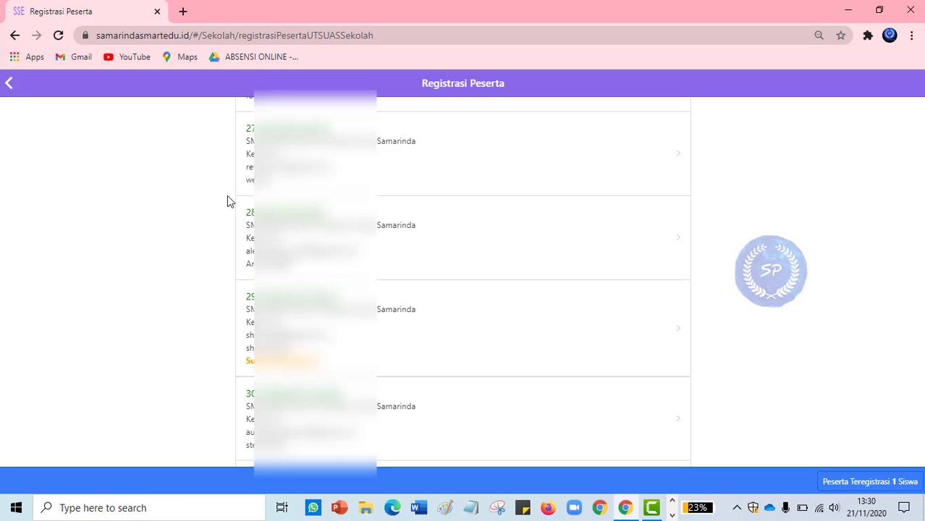
Turn on Publish for PENILAIAN AKHIR SEMESTER GANJIL KELAS 9 2020/2021 and save the exam data
click(8, 85)
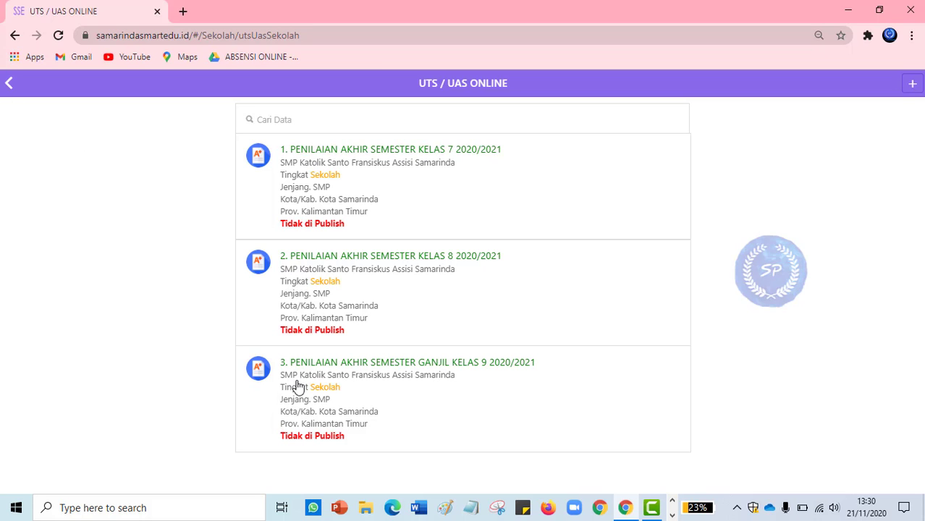
click(346, 394)
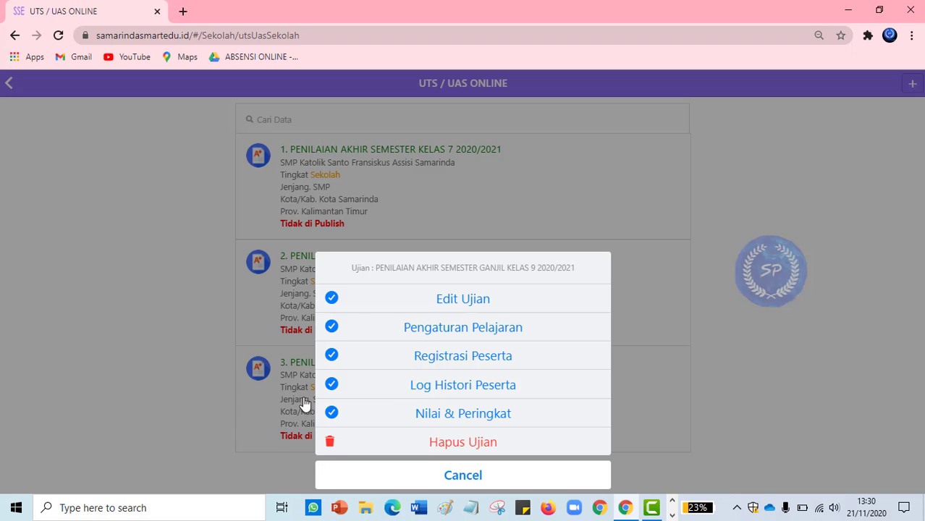
click(449, 301)
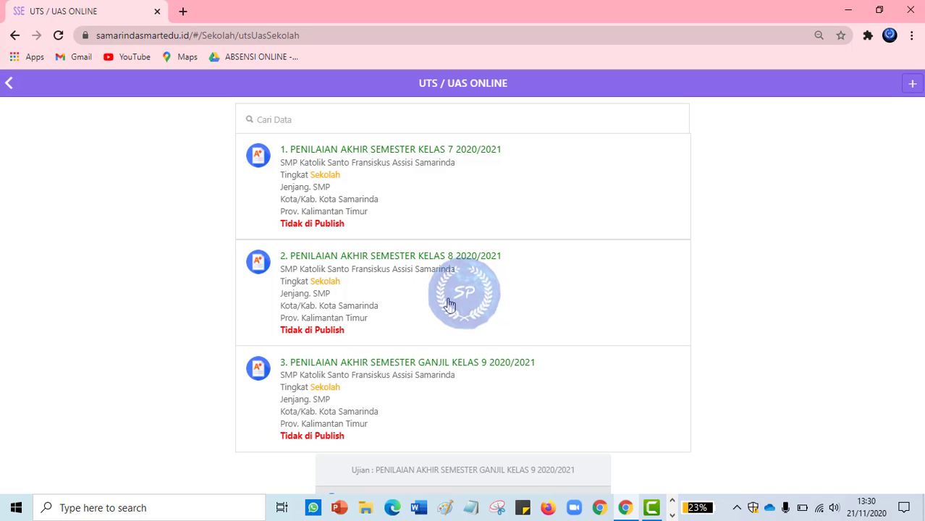
scroll(467, 443, down, 3)
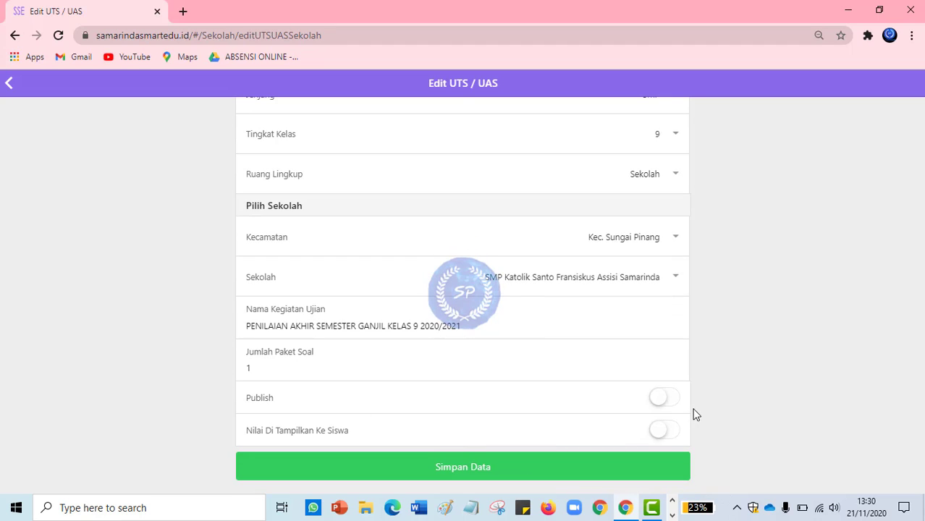
click(678, 400)
click(562, 476)
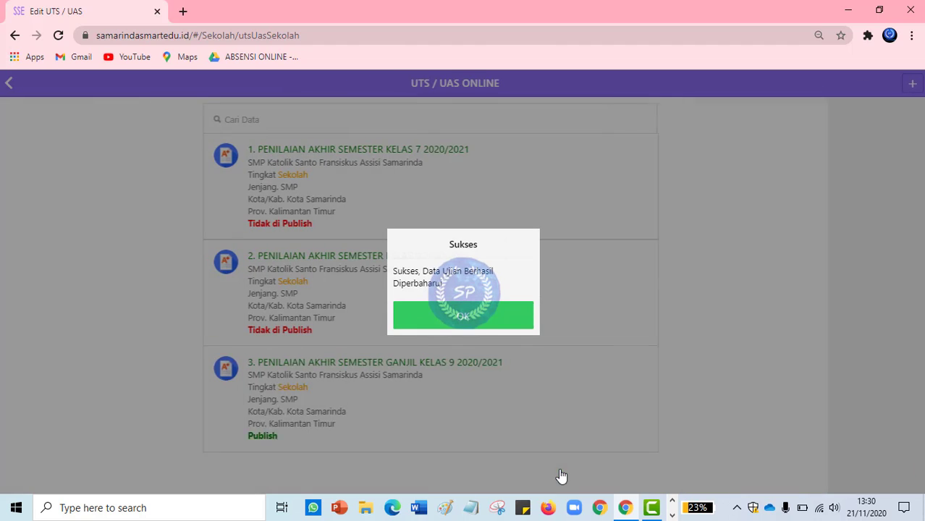
click(473, 331)
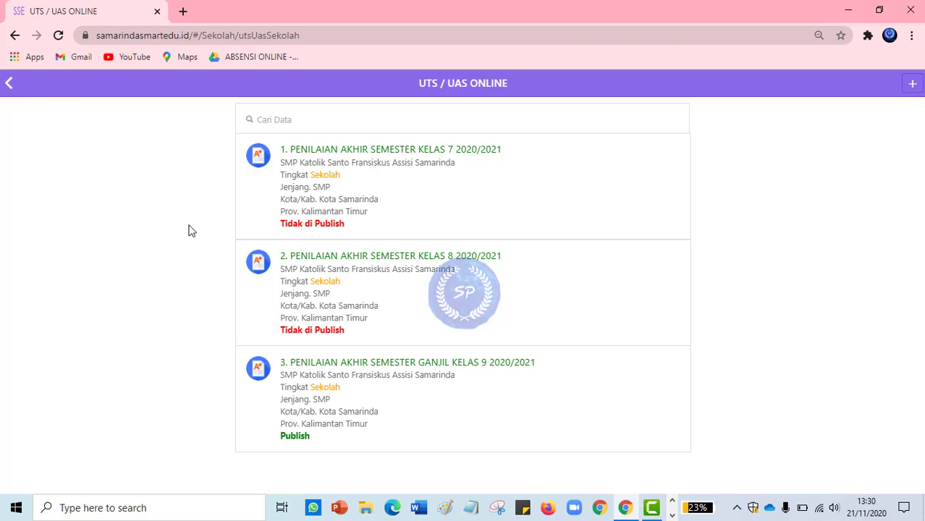
Examine the Log Histori Peserta and Nilai & Peringkat pages of the class 9 exam, returning to the exam list
click(377, 372)
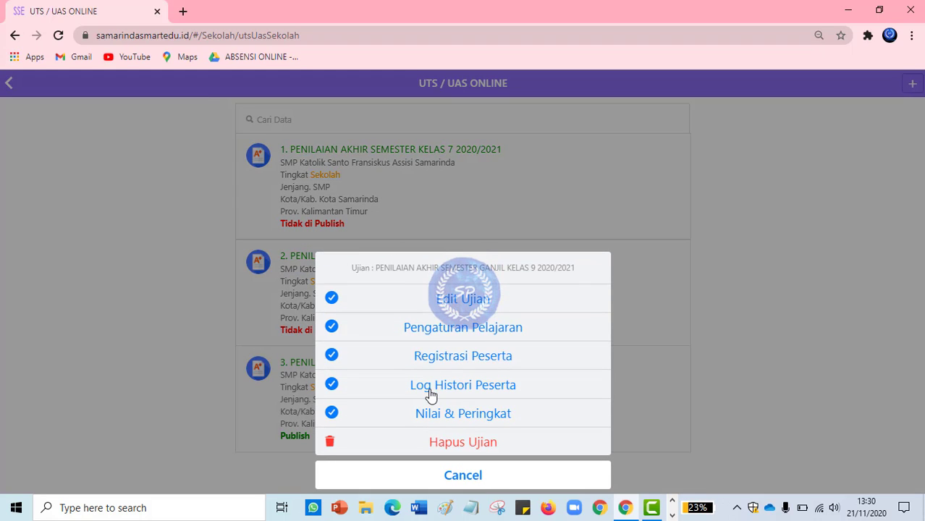
click(429, 392)
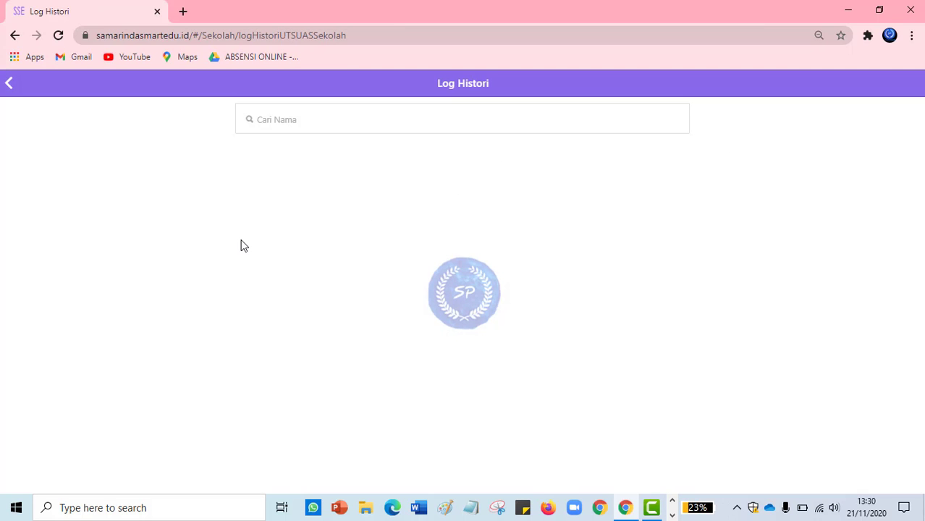
click(10, 83)
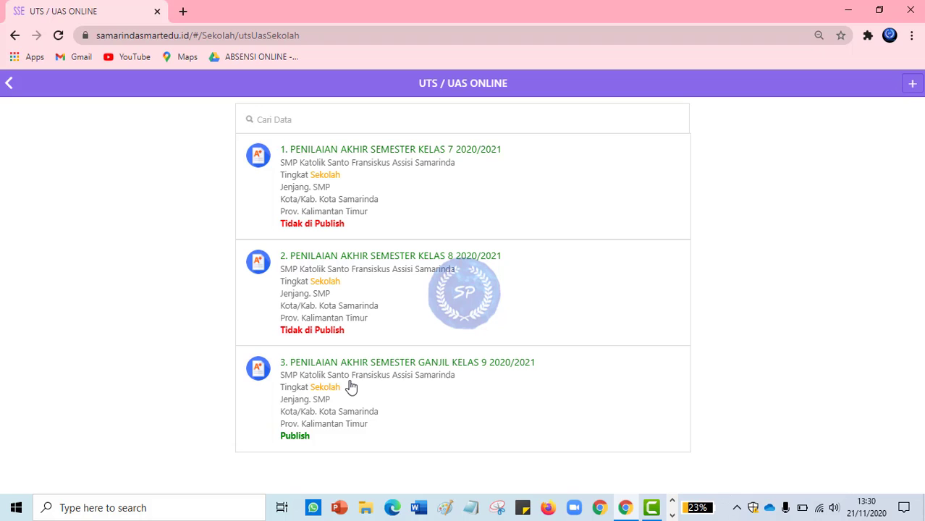
click(346, 410)
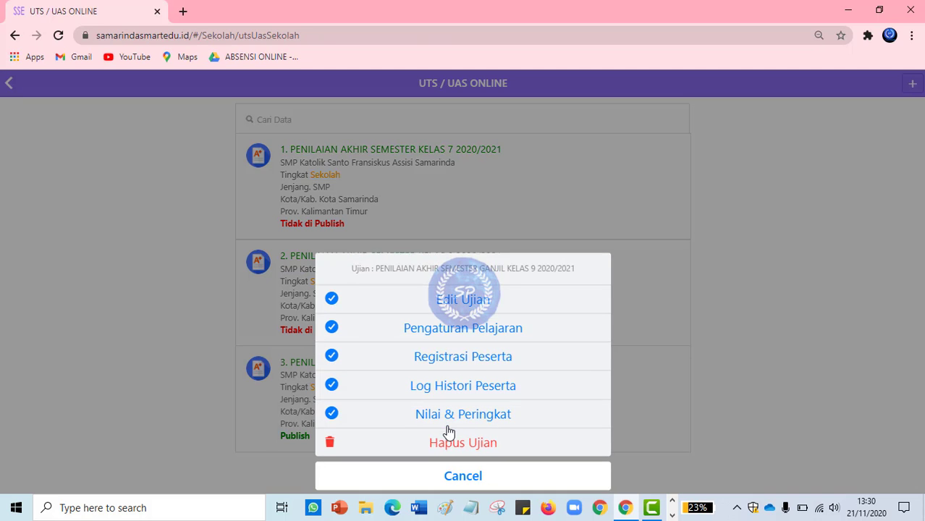
click(452, 416)
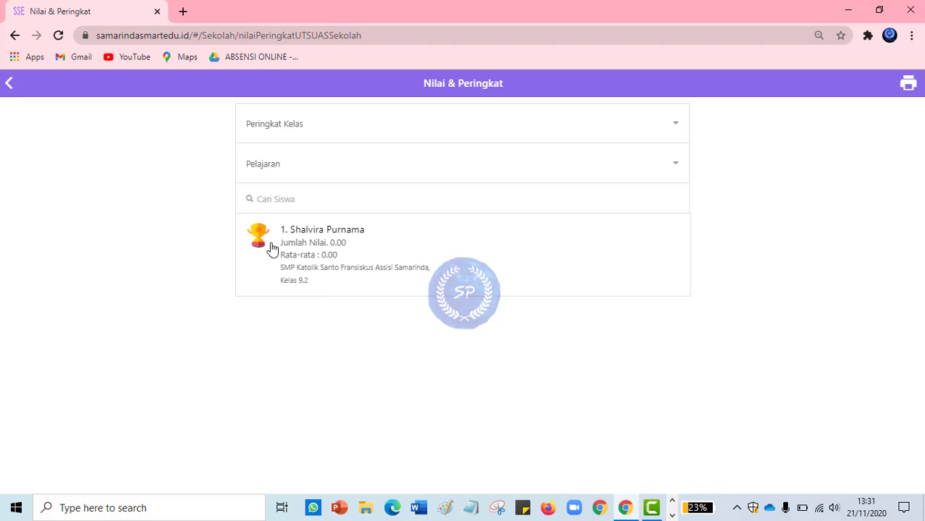
click(16, 86)
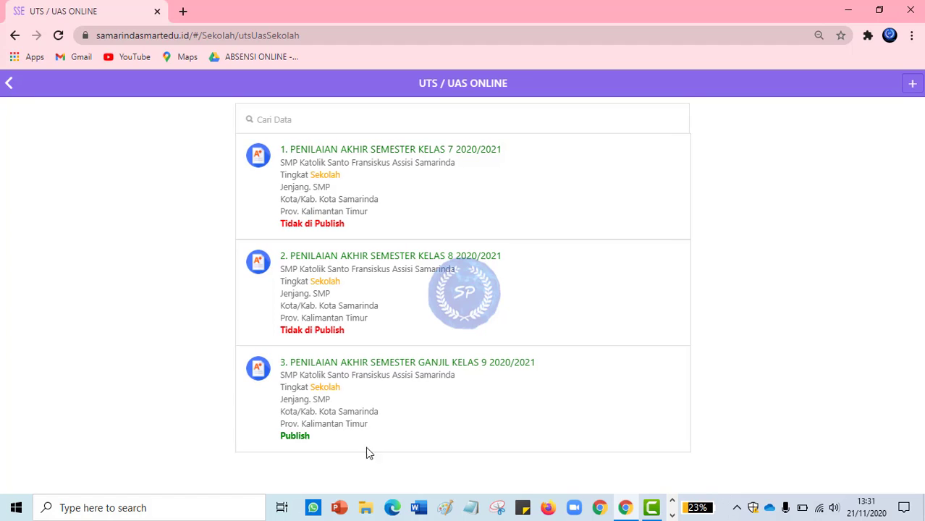
View Reset Jawaban Peserta for Bahasa Inggris, cancel the reset of the registered student's answers, and return to the exam list
click(354, 414)
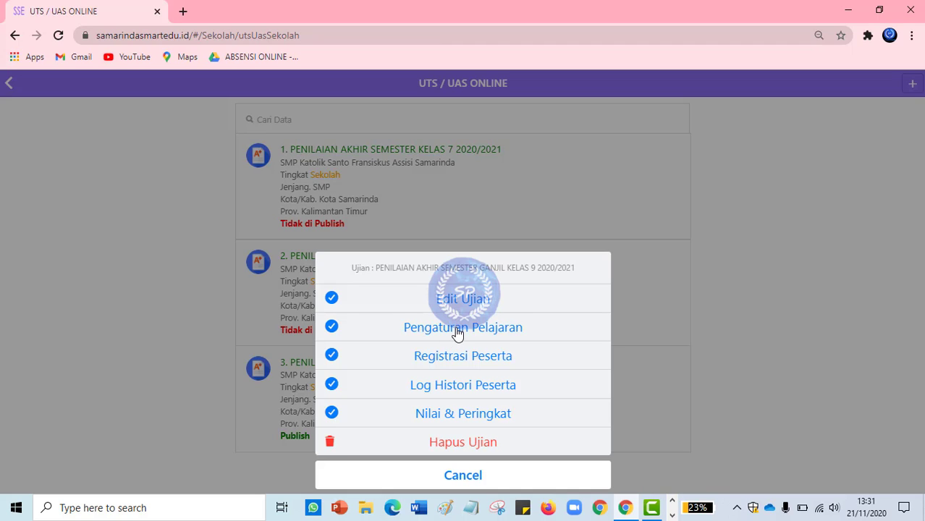
click(458, 333)
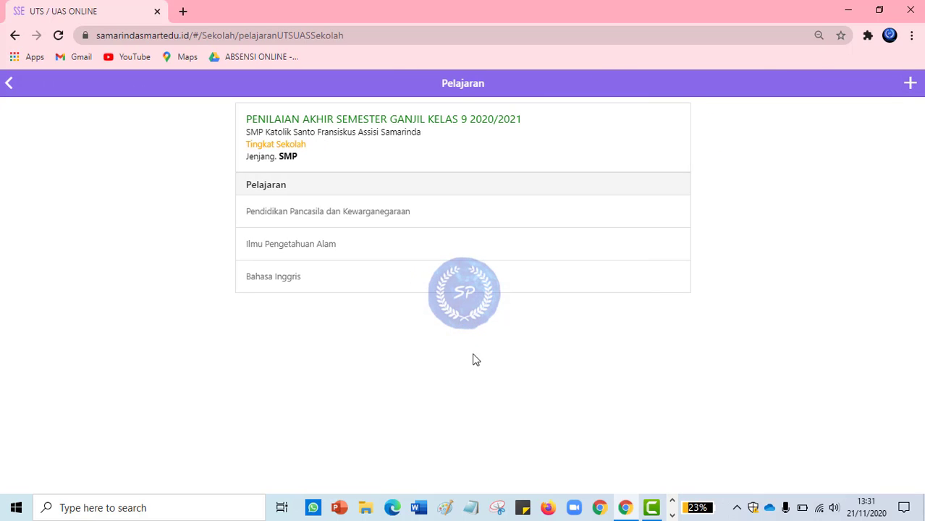
click(313, 284)
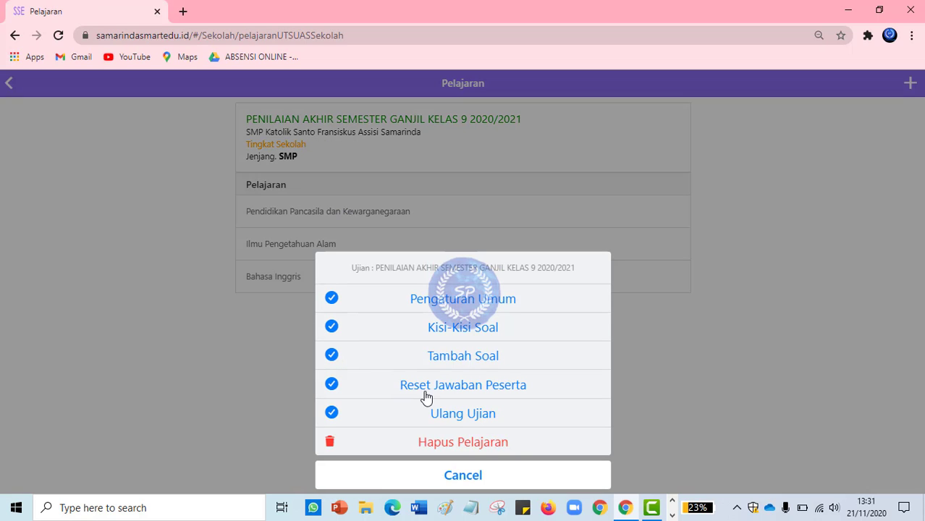
click(427, 392)
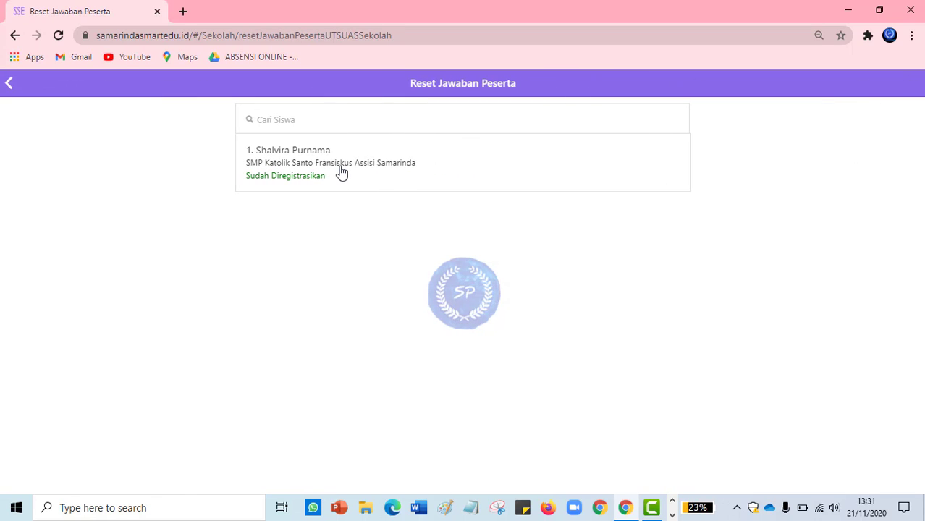
click(332, 170)
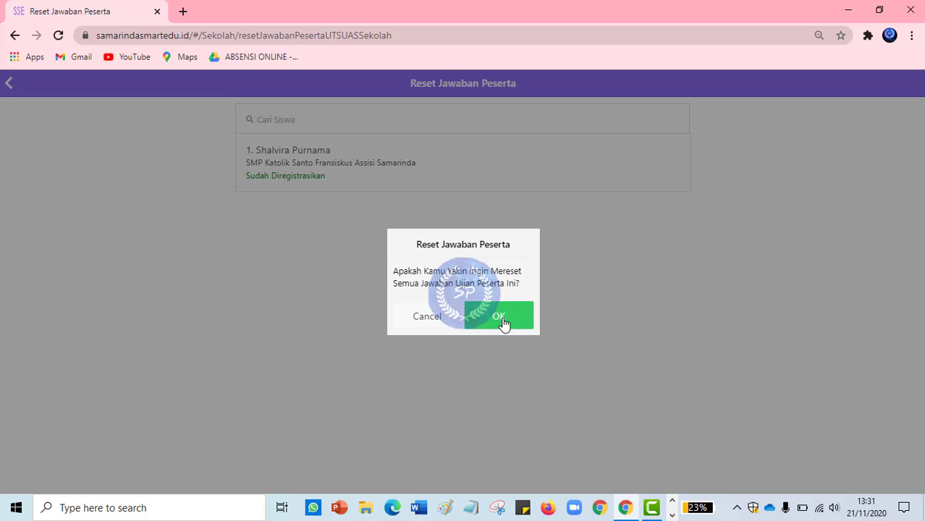
click(420, 319)
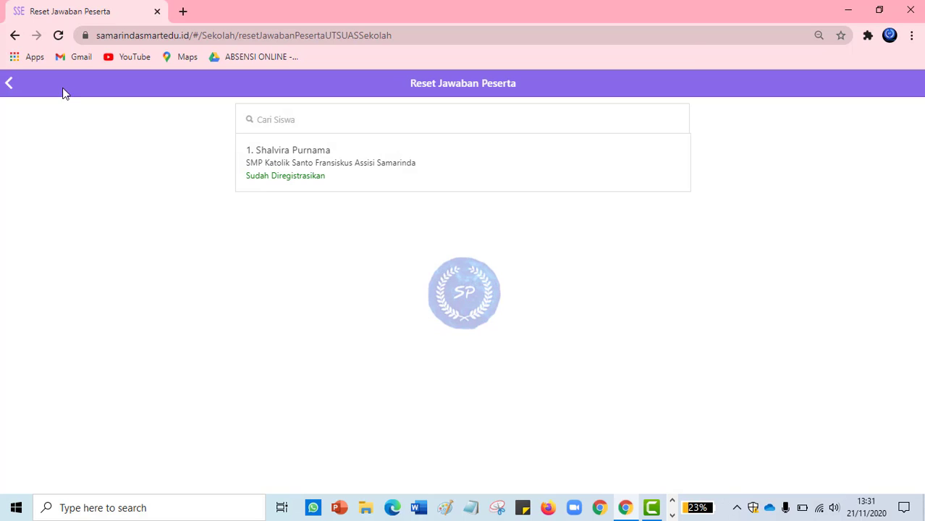
click(6, 81)
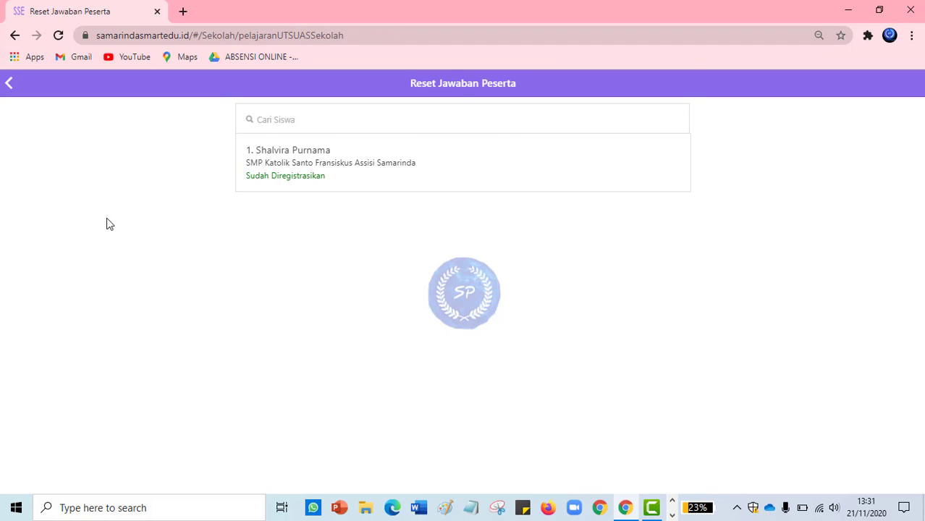
click(7, 86)
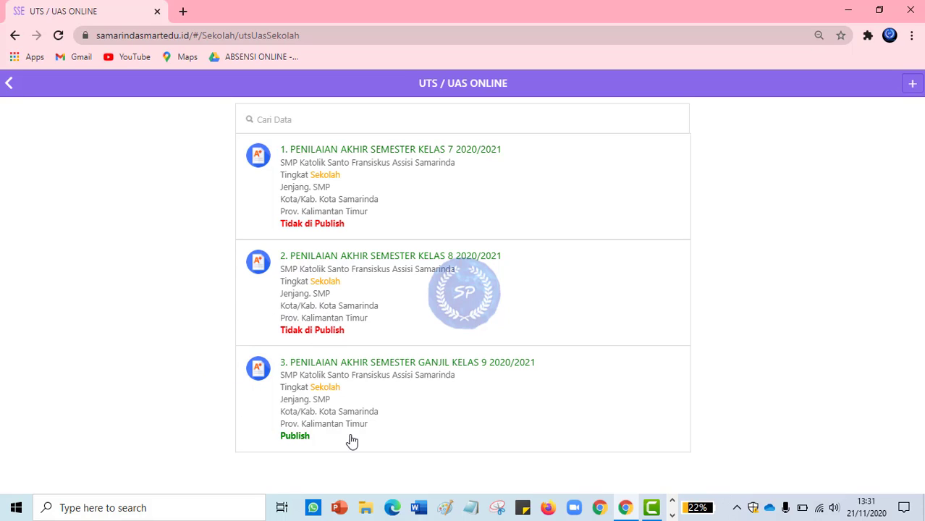
Turn on Buka Ujian Sekarang for Bahasa Inggris in the class 9 exam, save the settings, and return to the exam list
click(371, 402)
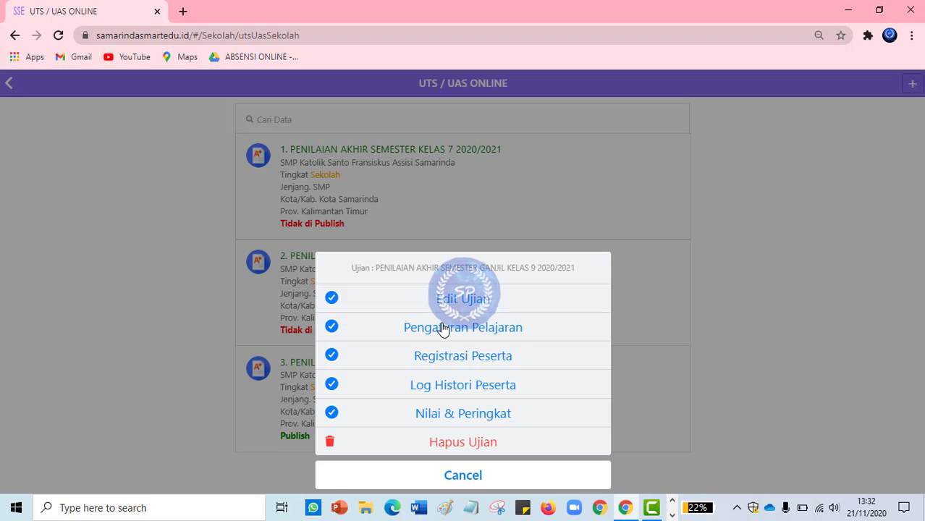
click(444, 329)
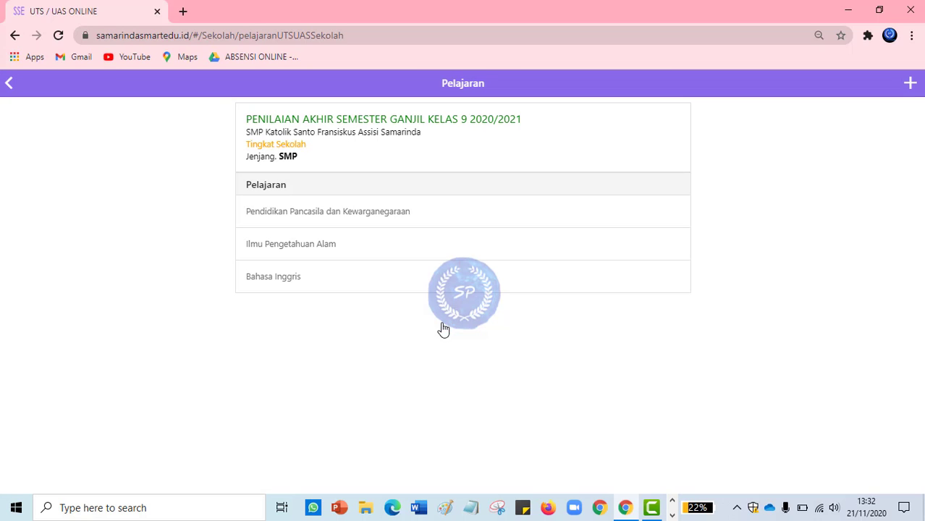
click(371, 287)
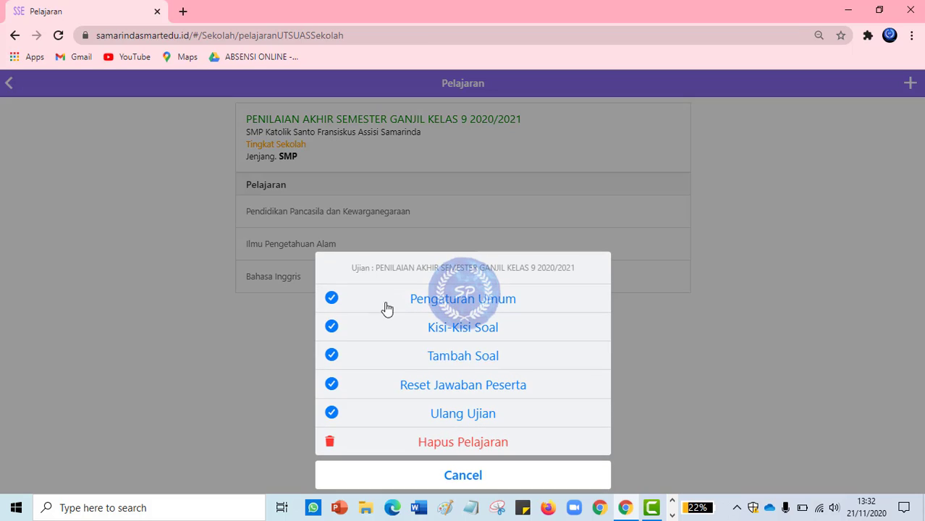
click(446, 314)
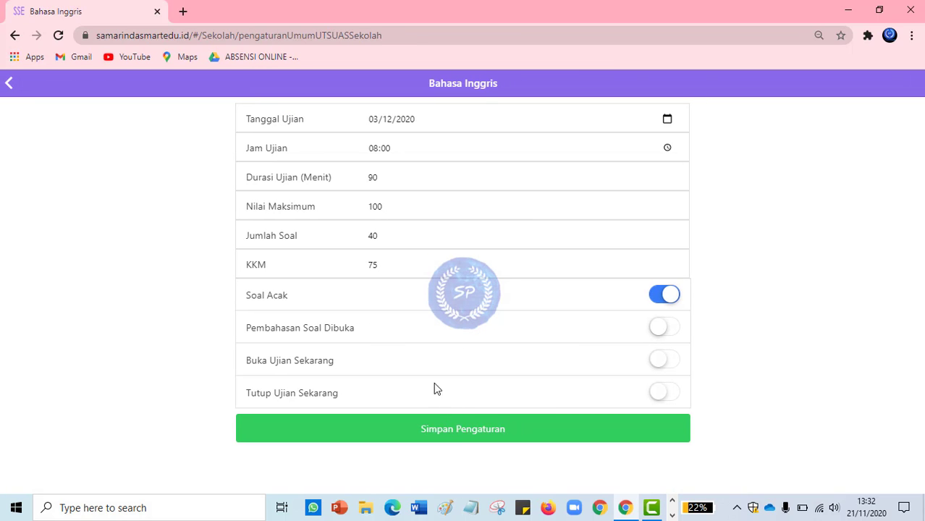
click(669, 362)
click(498, 432)
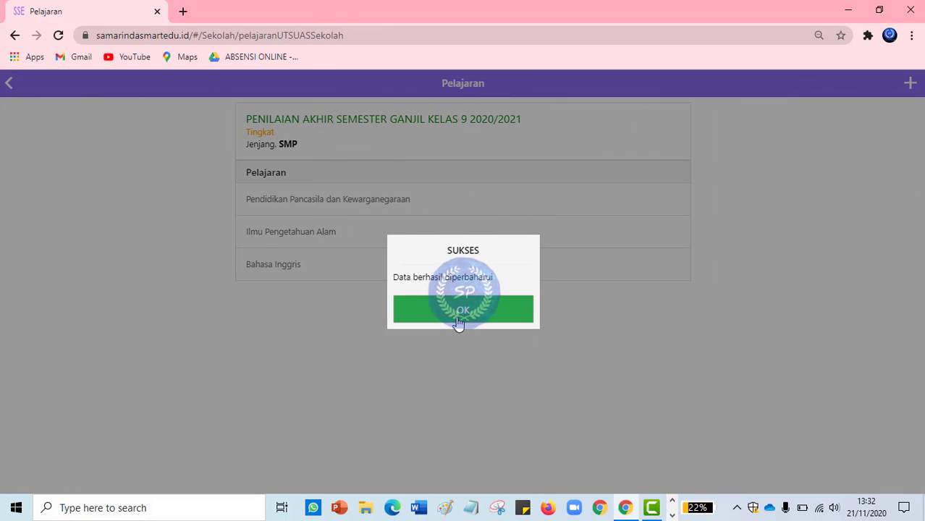
click(463, 309)
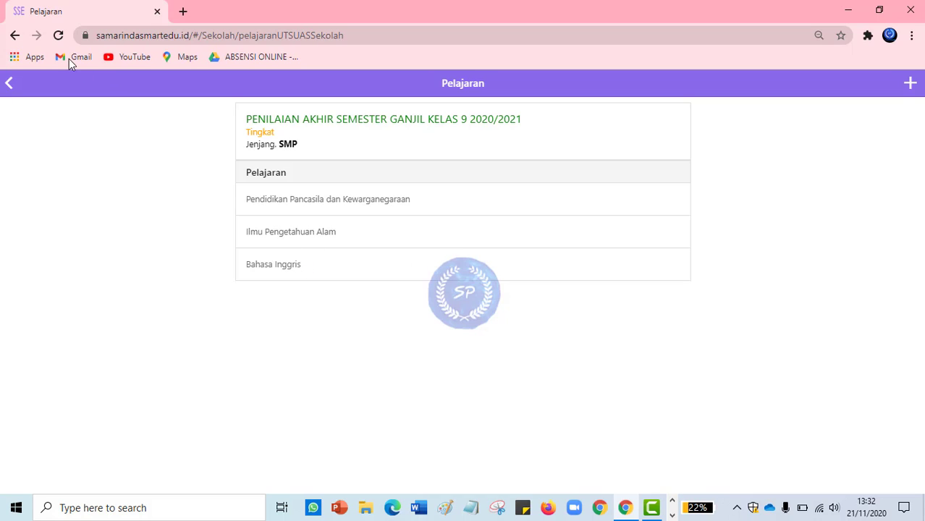
click(12, 85)
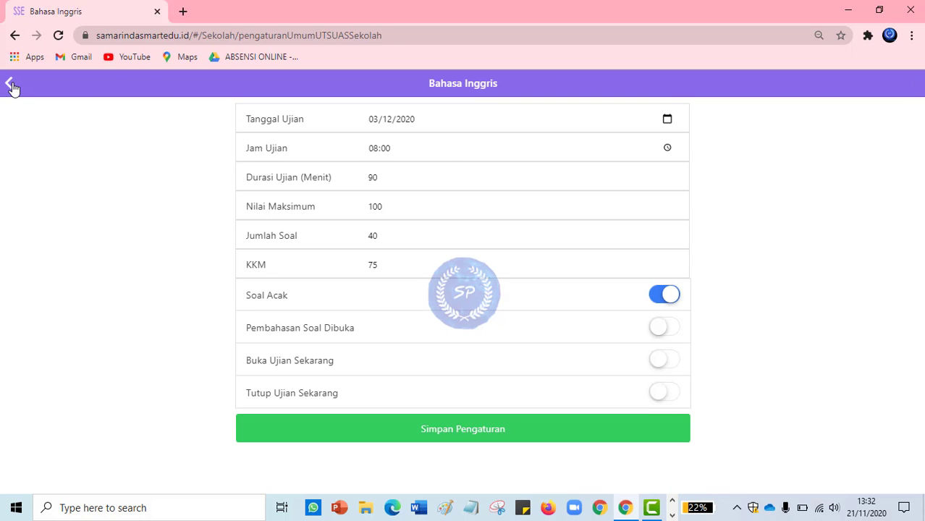
click(12, 86)
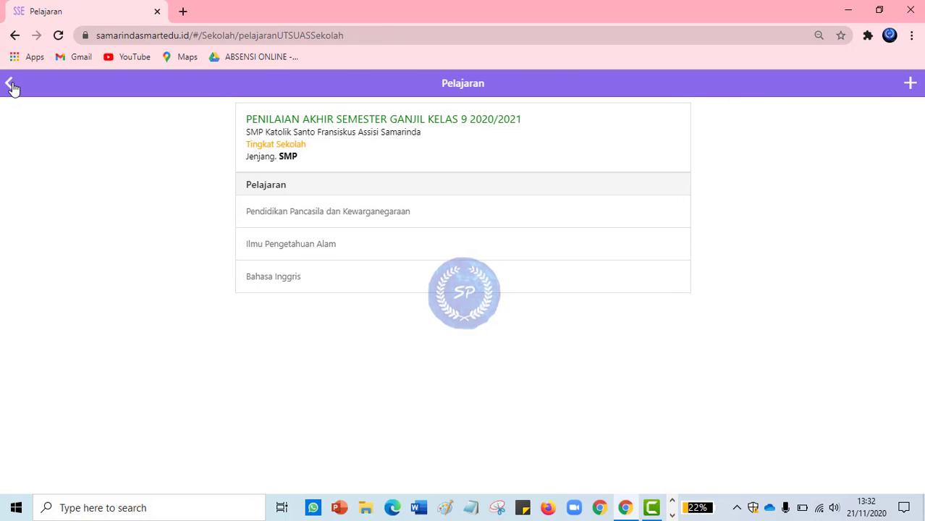
click(12, 86)
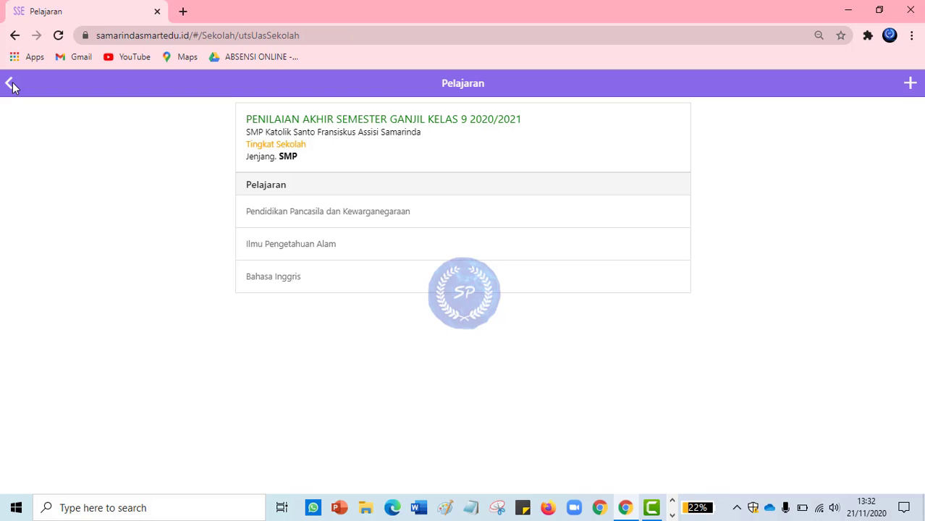